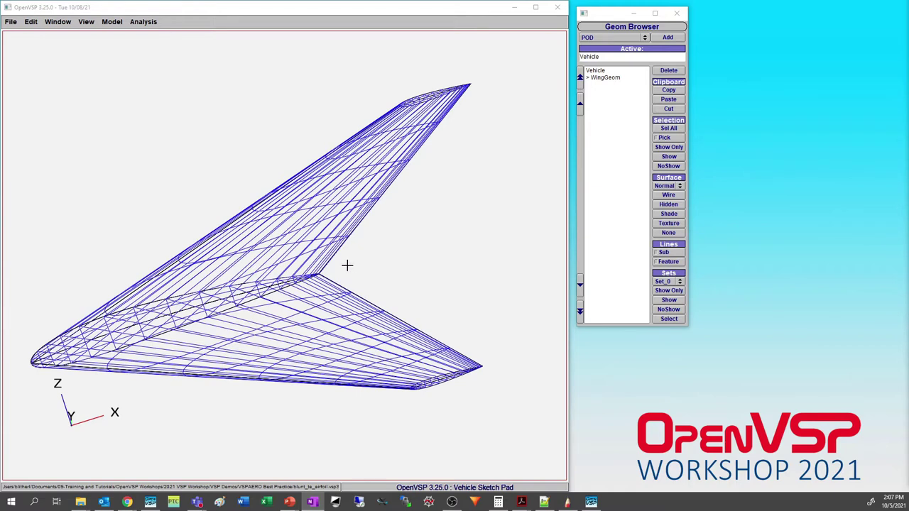
# Step: Select the WingGeom component and open its airfoil settings for section 0
pyautogui.scroll(5, 310, 262)
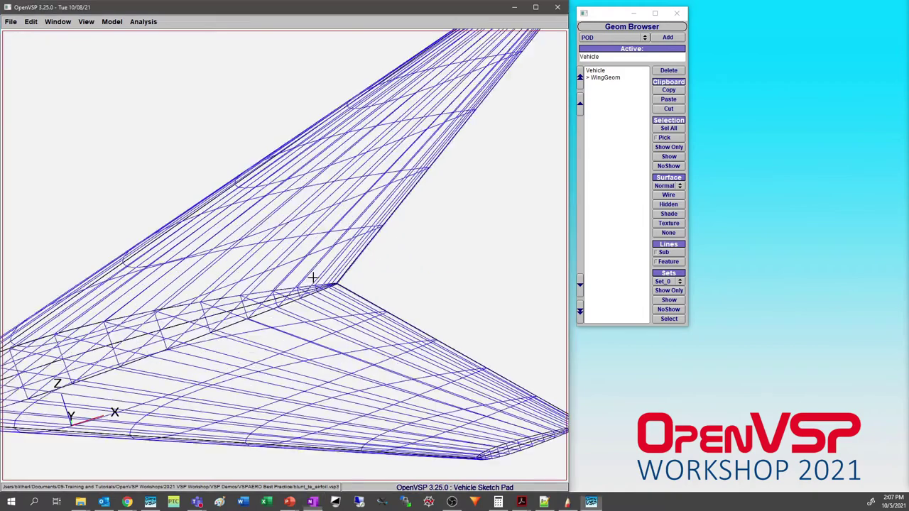
pyautogui.click(617, 80)
pyautogui.moveTo(630, 15); pyautogui.dragTo(750, 22)
pyautogui.click(814, 40)
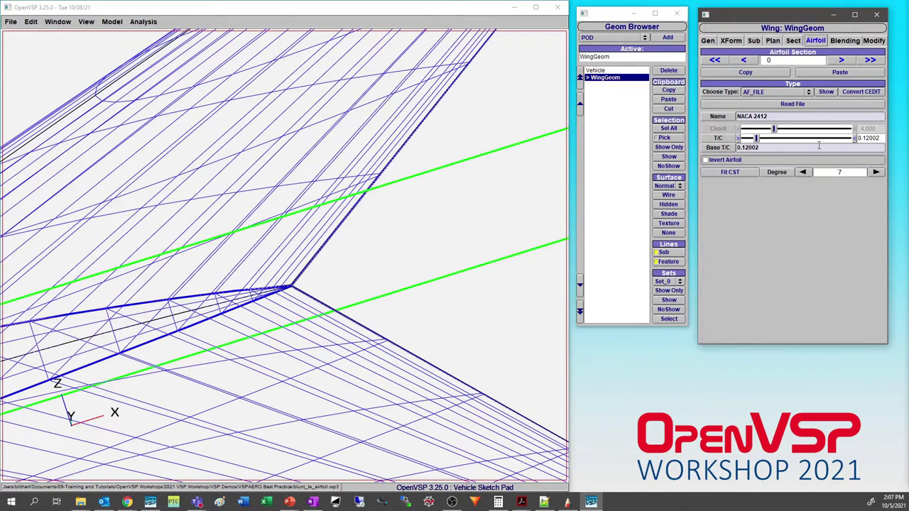
pyautogui.scroll(6, 288, 281)
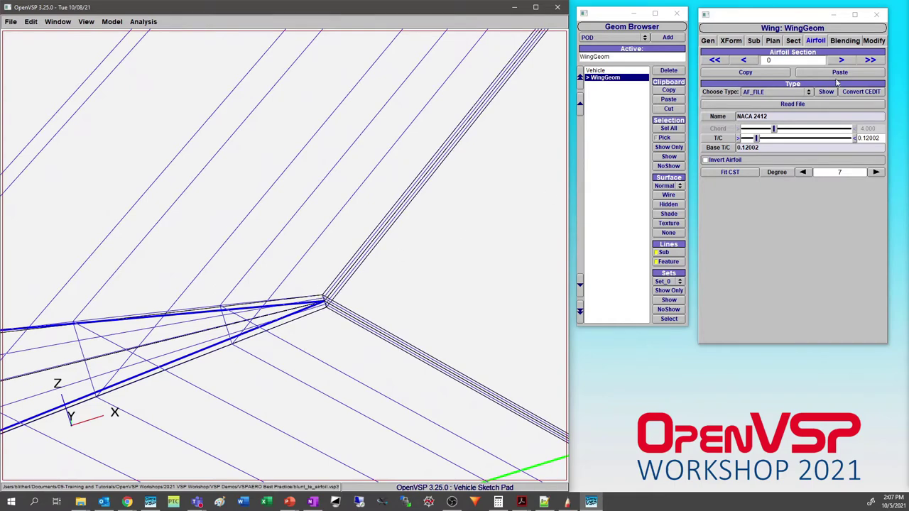
# Step: Open the wing's airfoil modification settings for section 0 and bring its blunt root trailing edge into close view
pyautogui.click(872, 42)
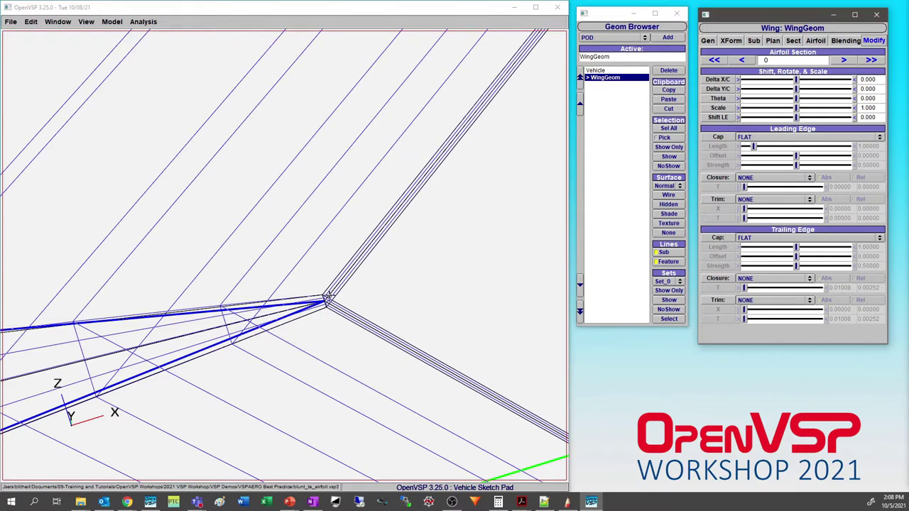
pyautogui.scroll(3, 327, 304)
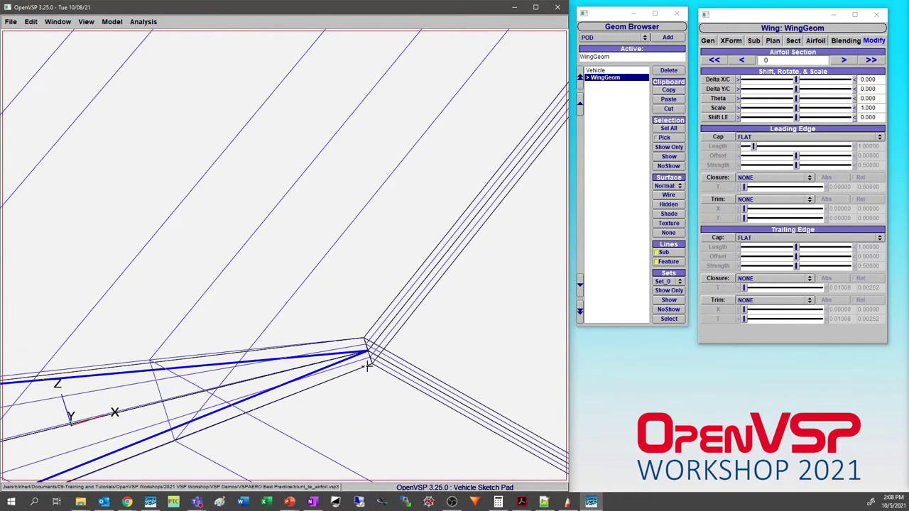
pyautogui.scroll(5, 376, 355)
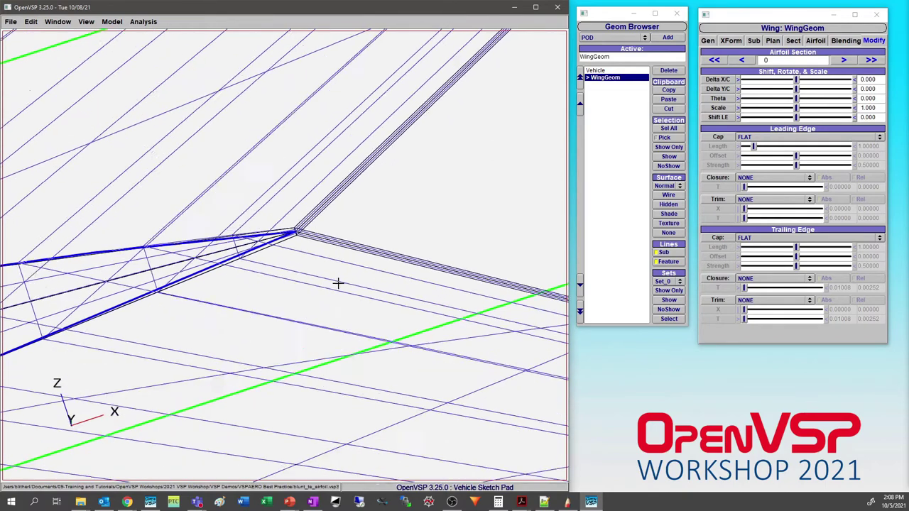
pyautogui.scroll(4, 348, 291)
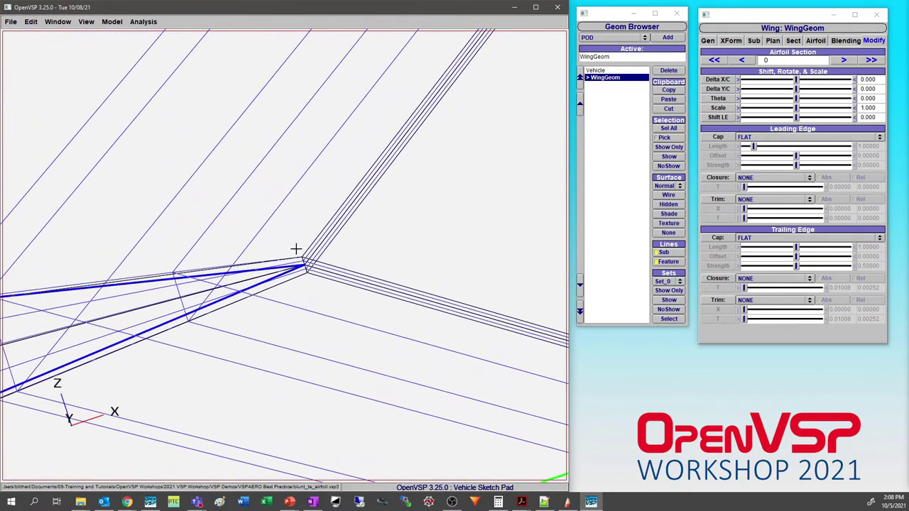
# Step: Try a ROUND cap on the wing's trailing edge and inspect its shape at the root
pyautogui.click(773, 238)
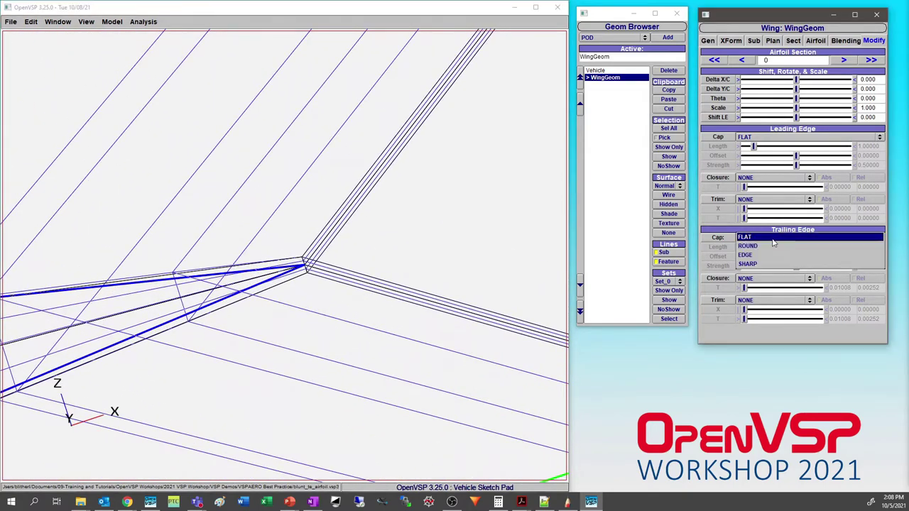
pyautogui.click(764, 246)
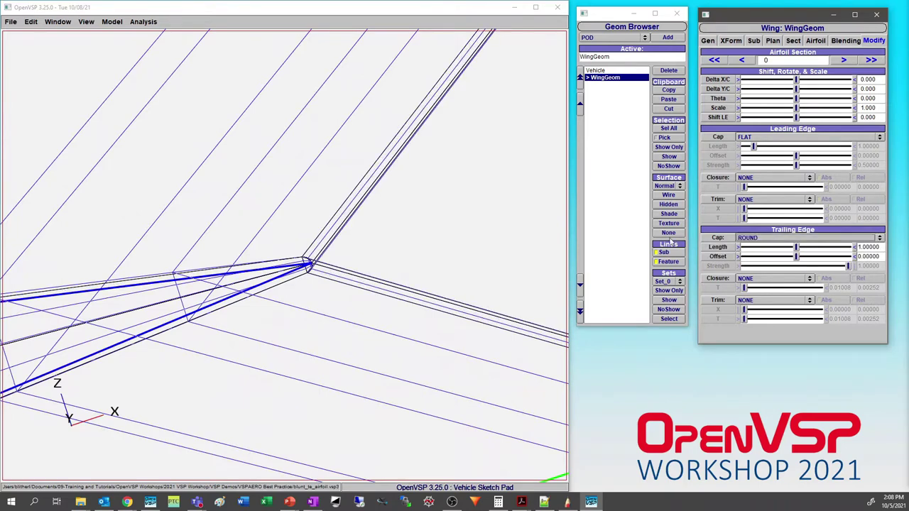
pyautogui.scroll(2, 291, 267)
pyautogui.scroll(2, 291, 267)
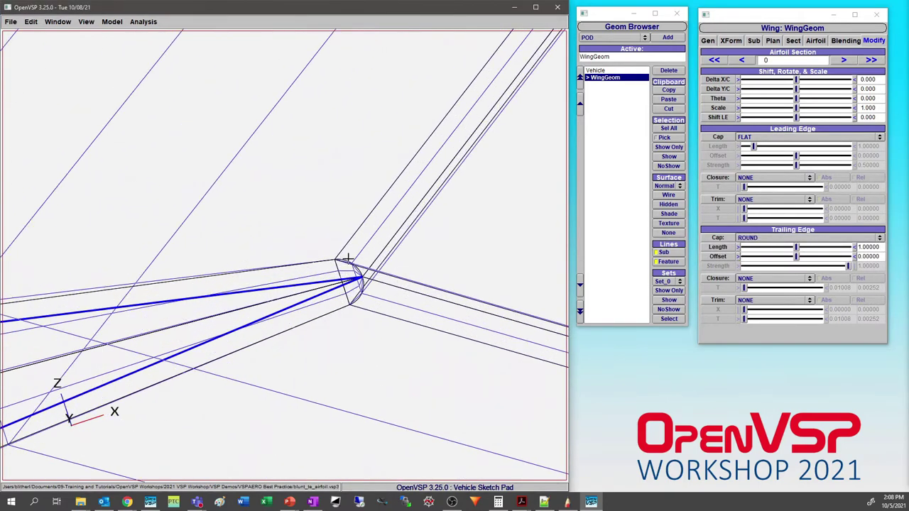
# Step: Try the EDGE cap and the SHARP cap on the wing's trailing edge
pyautogui.click(750, 240)
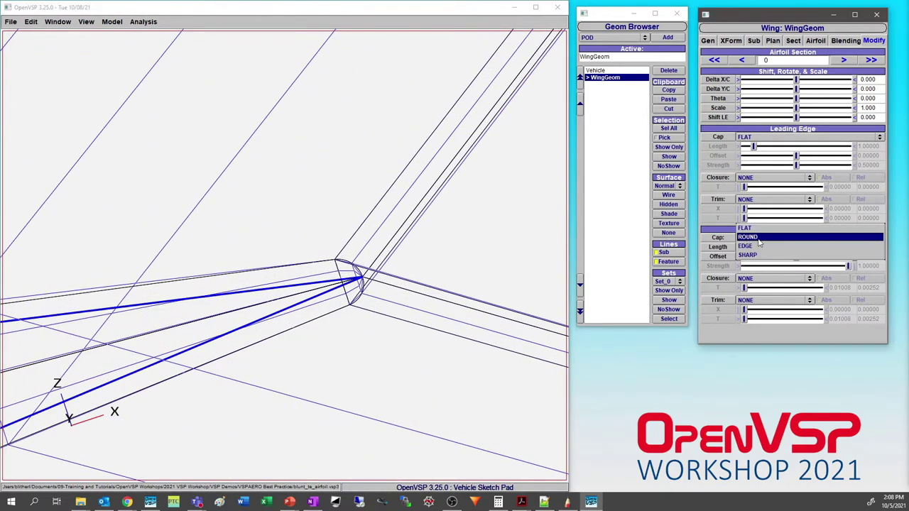
pyautogui.click(760, 245)
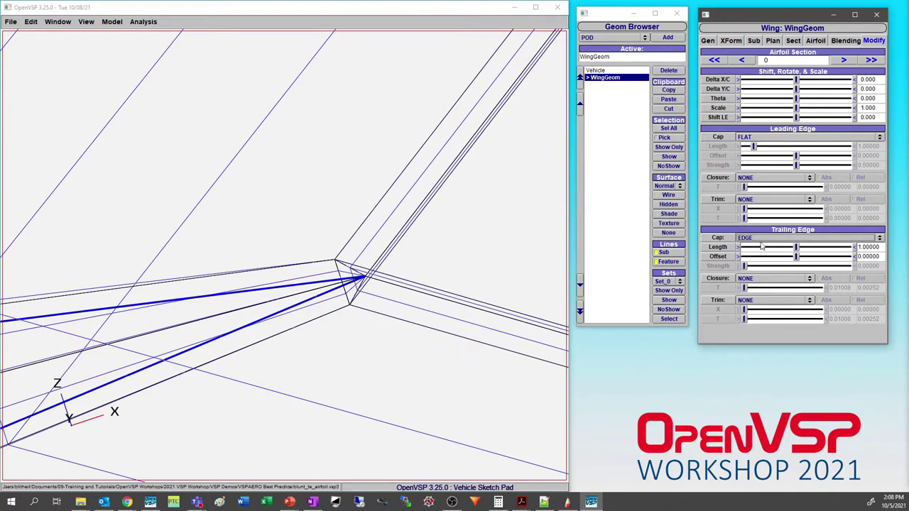
pyautogui.click(761, 239)
pyautogui.click(760, 249)
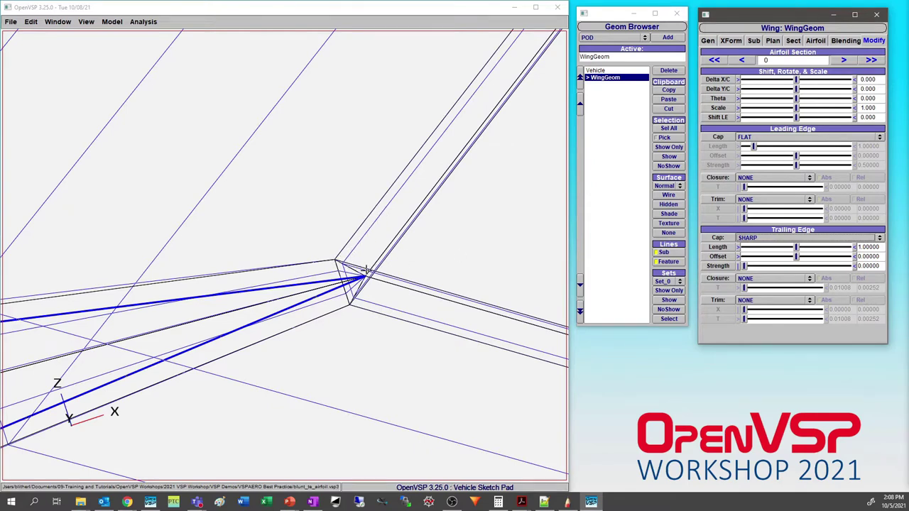
# Step: Try the EDGE trailing-edge cap with an offset of about -0.09, and return the cap to FLAT
pyautogui.click(774, 239)
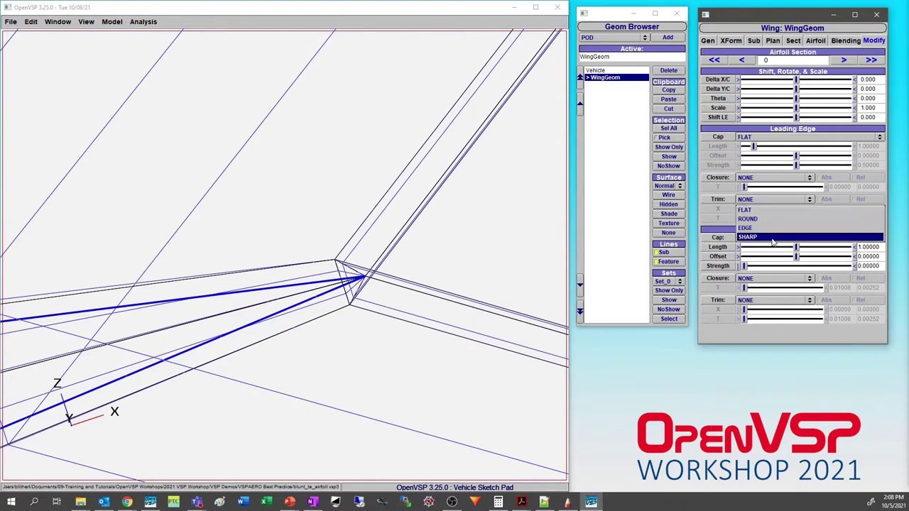
pyautogui.click(744, 236)
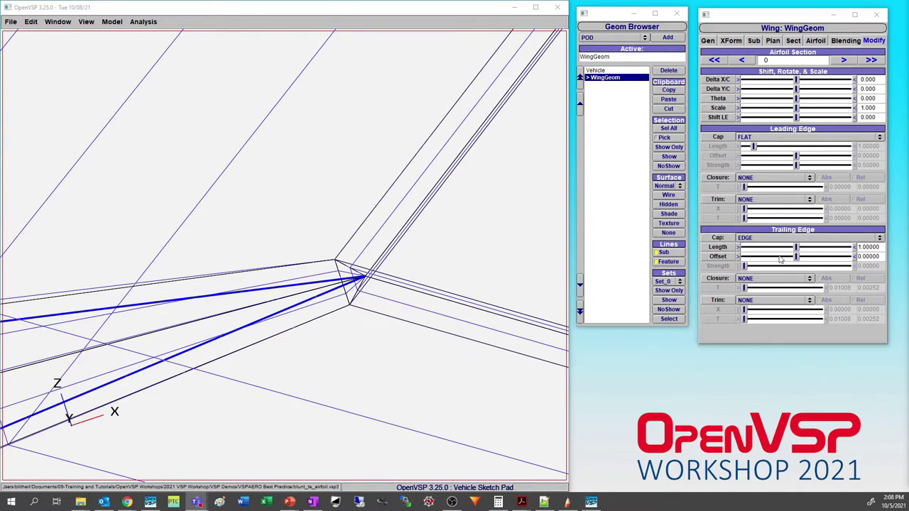
pyautogui.moveTo(796, 248)
pyautogui.mouseDown()
pyautogui.moveTo(808, 248)
pyautogui.moveTo(793, 249)
pyautogui.moveTo(796, 257)
pyautogui.mouseUp()
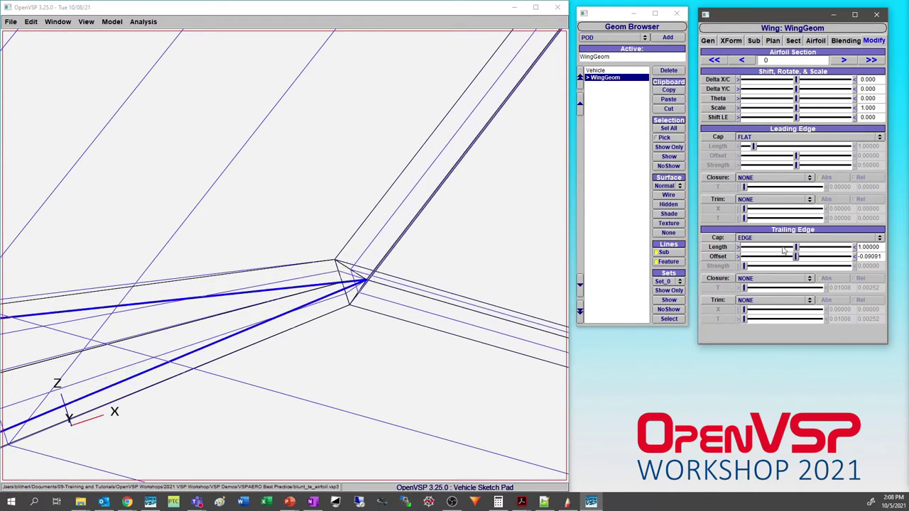
pyautogui.click(760, 239)
pyautogui.click(751, 219)
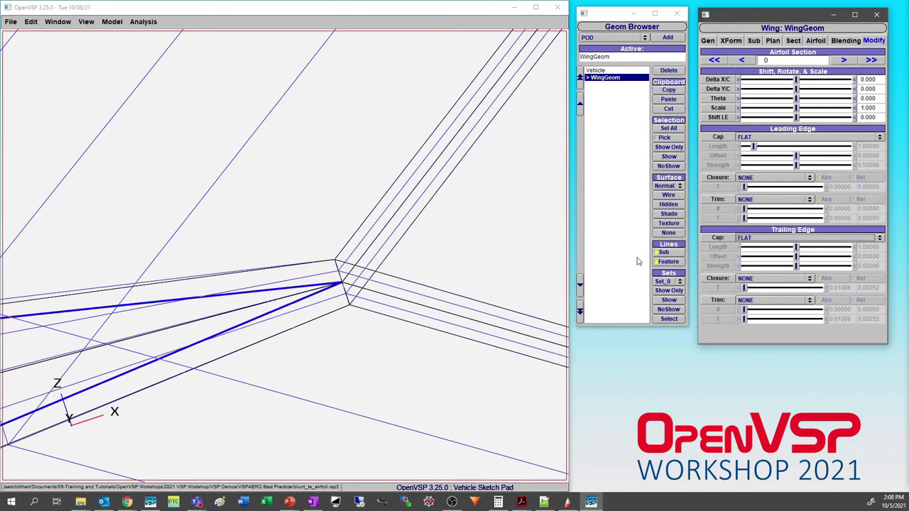
# Step: Close the trailing edge of airfoil section 0 using SKEW BOTH closure with an absolute thickness of 0
pyautogui.click(760, 279)
pyautogui.click(760, 305)
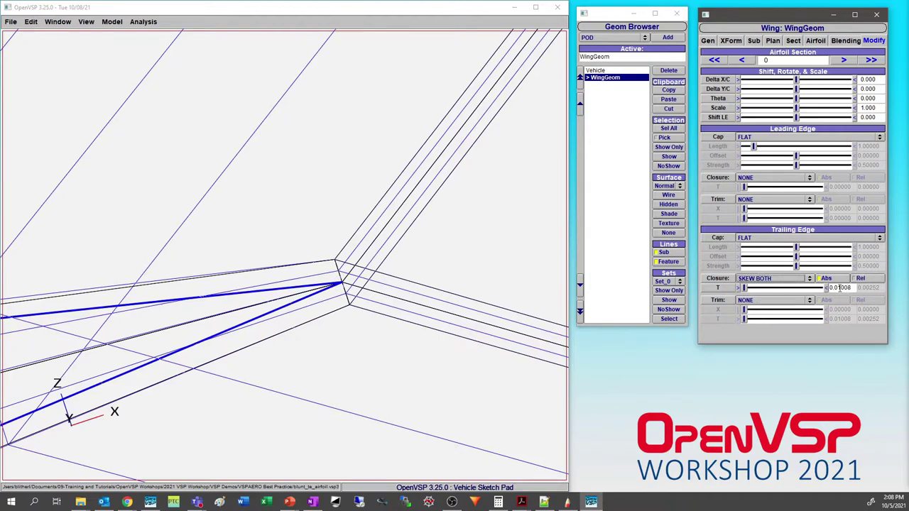
pyautogui.moveTo(745, 289); pyautogui.dragTo(741, 289)
# Step: Examine the trailing edge from the wing root to the tip and the overall wing shape
pyautogui.scroll(3, 343, 290)
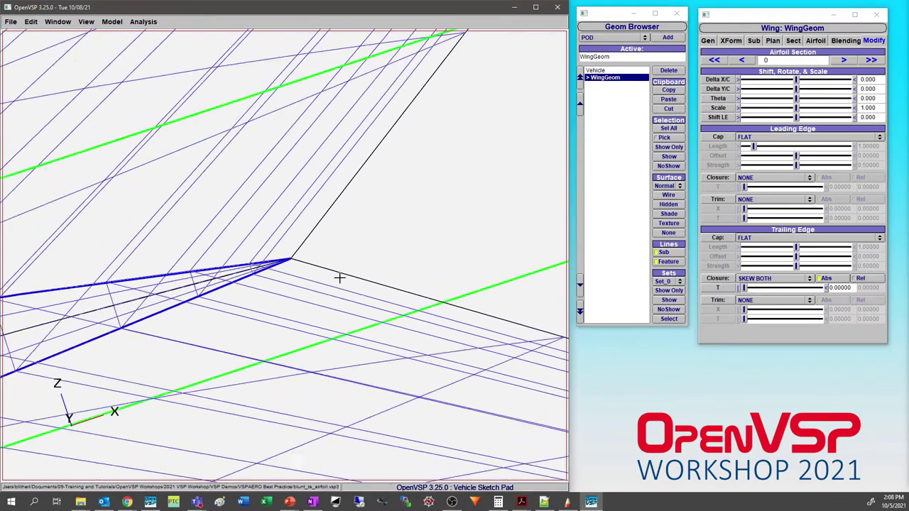
pyautogui.scroll(-4, 340, 279)
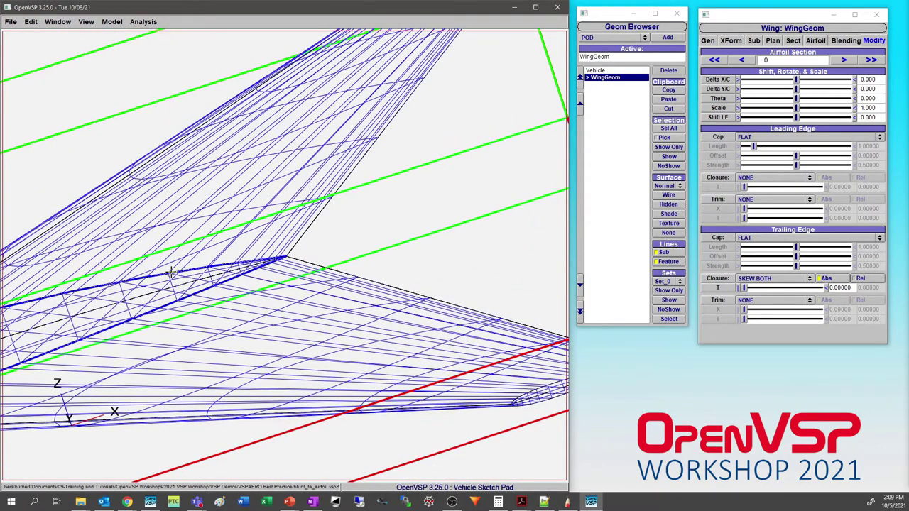
pyautogui.scroll(2, 289, 259)
pyautogui.scroll(2, 289, 259)
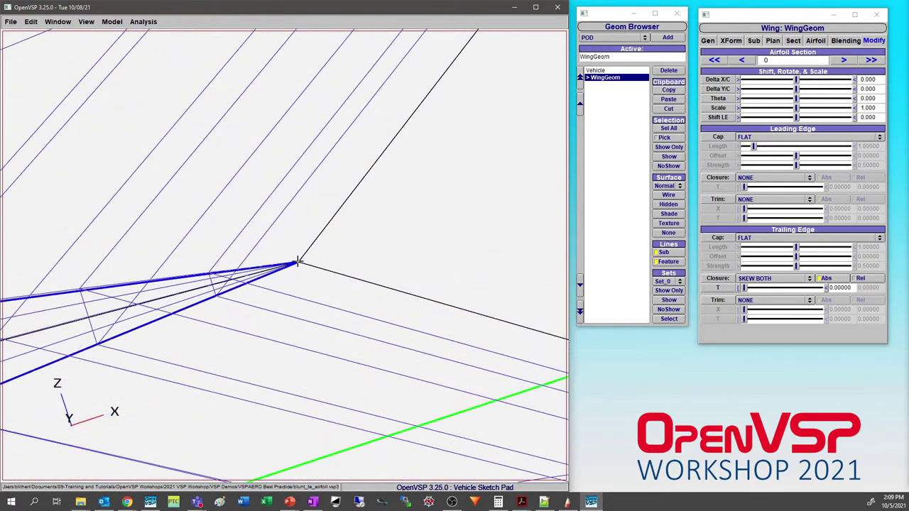
pyautogui.moveTo(300, 260); pyautogui.dragTo(442, 187)
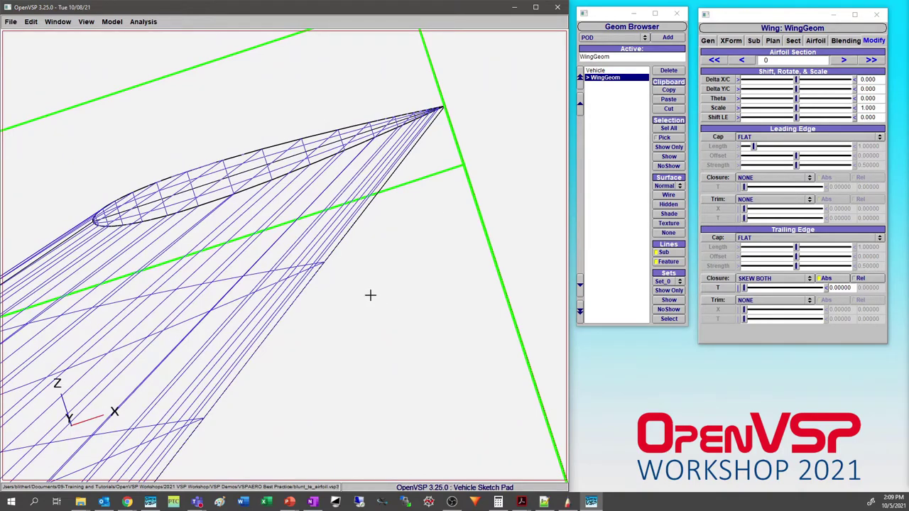
pyautogui.scroll(-2, 303, 317)
pyautogui.scroll(4, 345, 237)
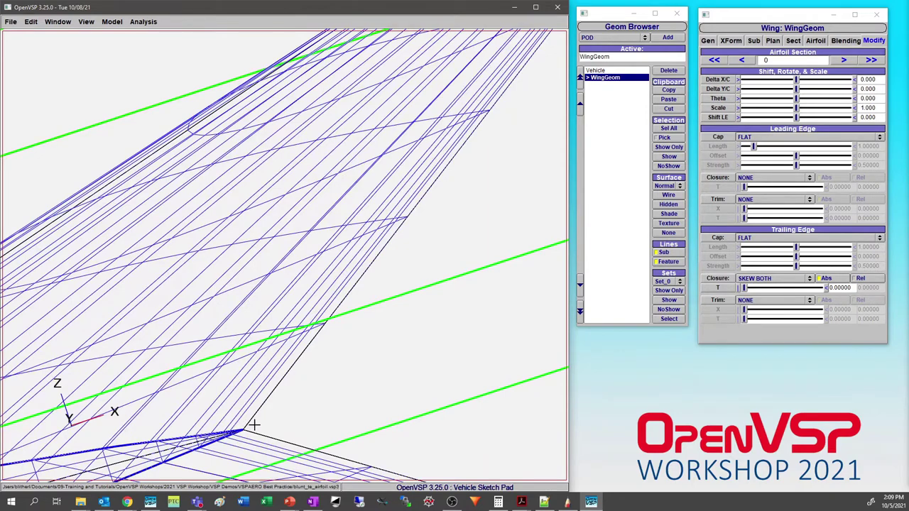
pyautogui.scroll(5, 264, 371)
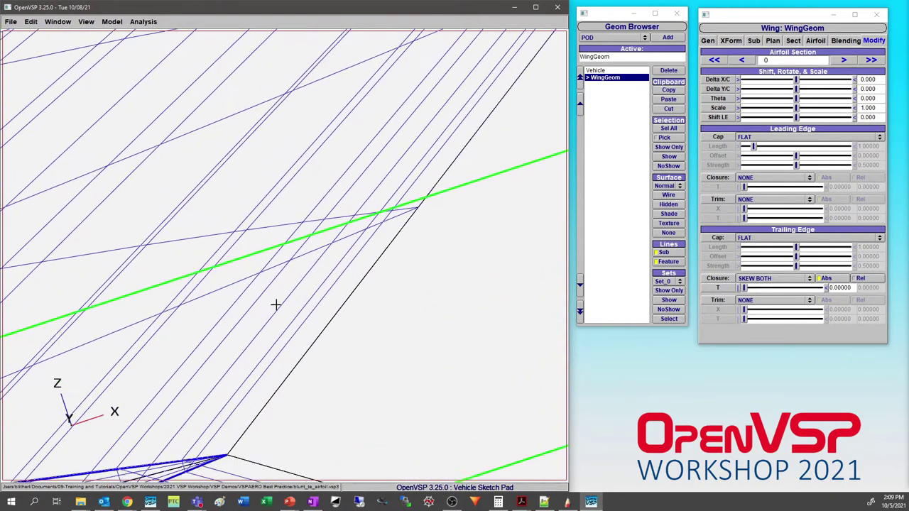
pyautogui.scroll(-2, 272, 345)
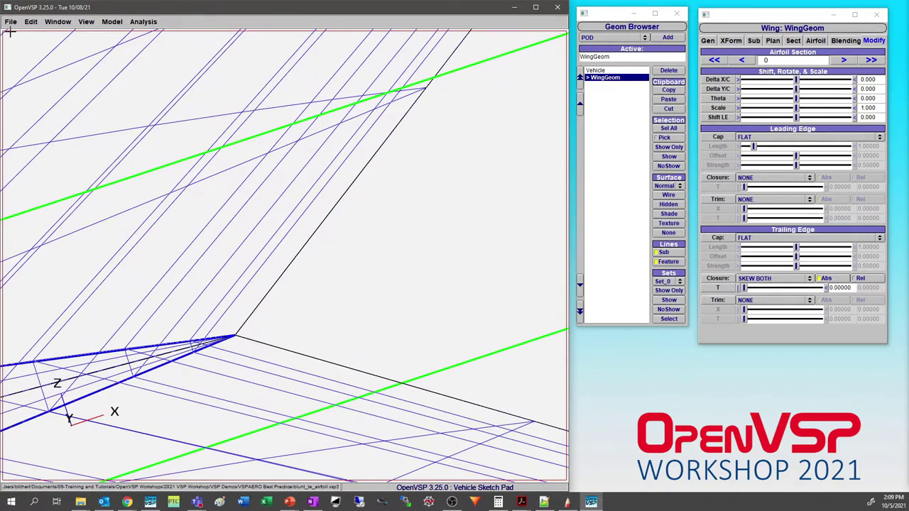
pyautogui.moveTo(223, 334); pyautogui.dragTo(157, 276)
pyautogui.scroll(-10, 286, 262)
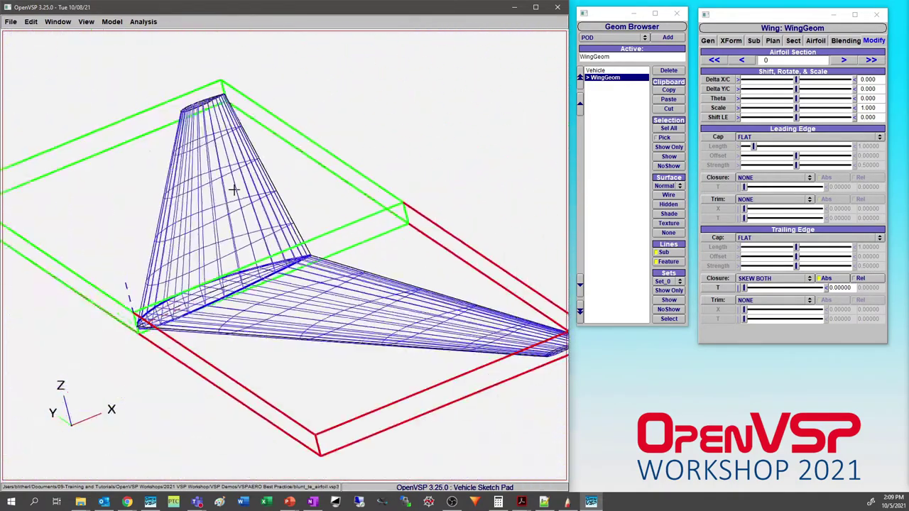
pyautogui.scroll(3, 270, 287)
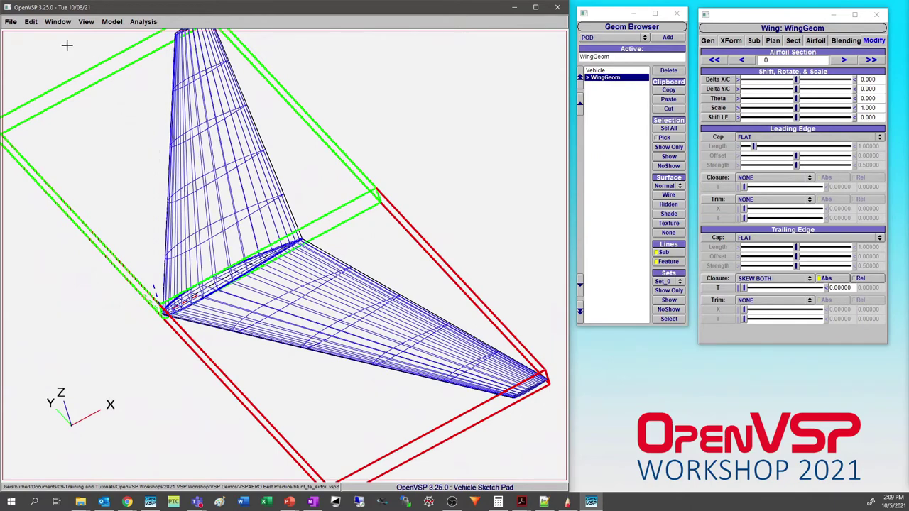
# Step: Open the model file Winglet_foils.vsp3
pyautogui.click(11, 22)
pyautogui.click(13, 43)
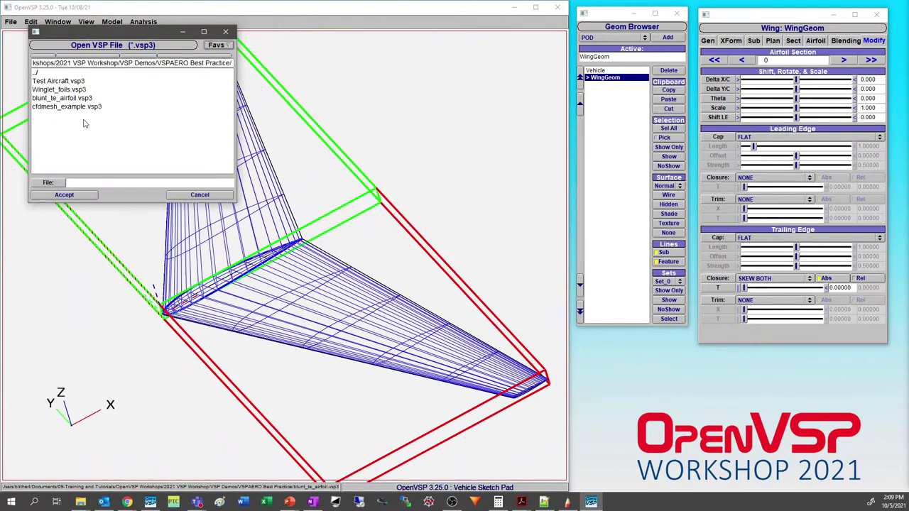
pyautogui.click(71, 90)
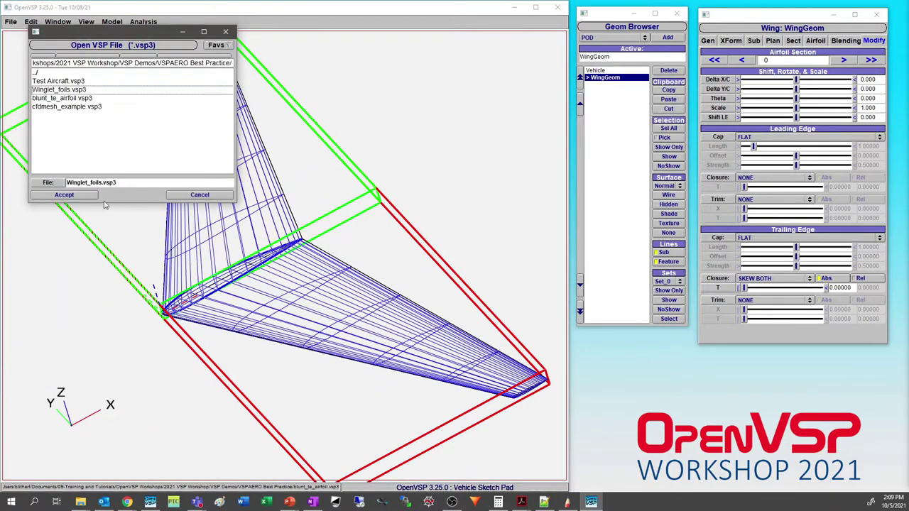
pyautogui.click(63, 194)
pyautogui.moveTo(186, 281); pyautogui.dragTo(237, 266)
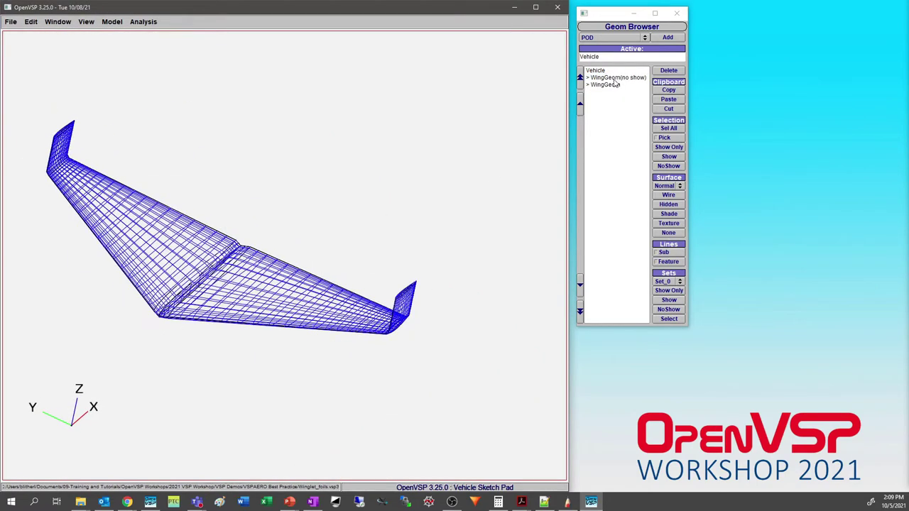
# Step: Show only the first, hidden WingGeom so the plain swept wing without winglets is displayed
pyautogui.click(615, 78)
pyautogui.click(668, 147)
pyautogui.moveTo(264, 301); pyautogui.dragTo(221, 245)
pyautogui.scroll(5, 294, 284)
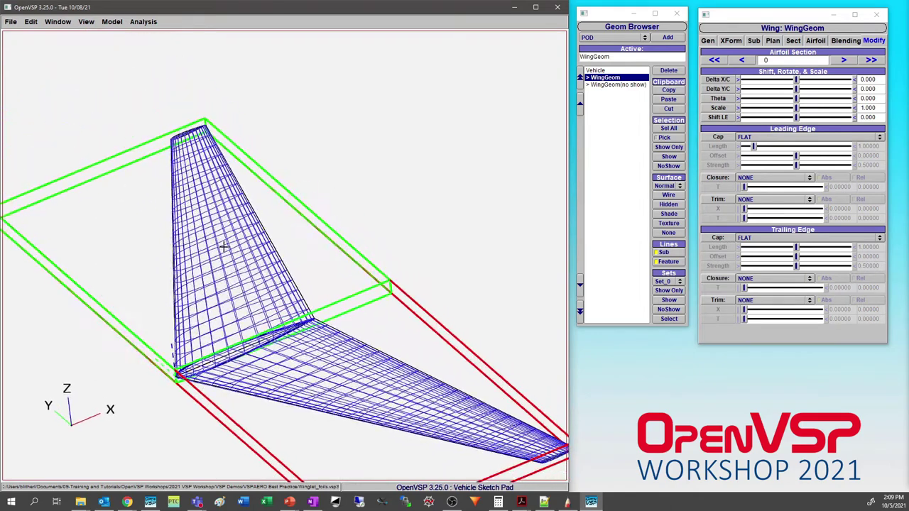
# Step: Set the tip clustering of wing section 1 to 0.25
pyautogui.click(772, 41)
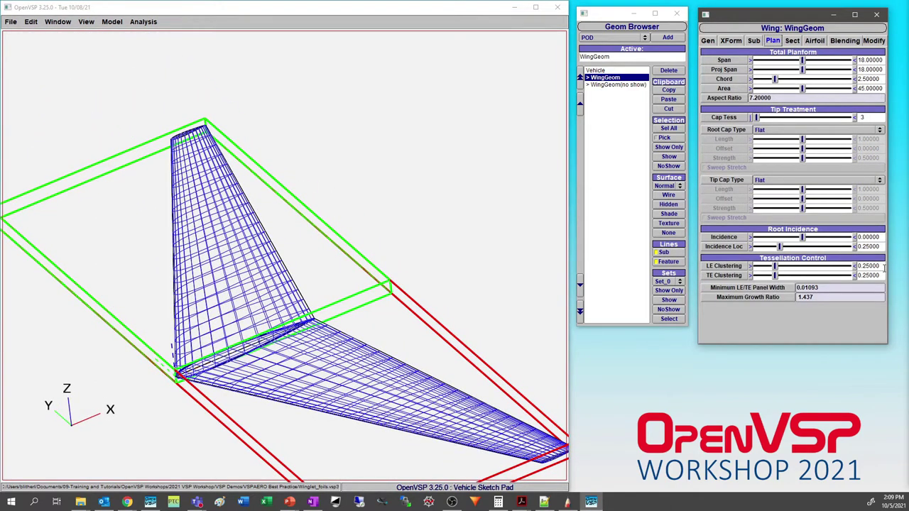
pyautogui.click(794, 41)
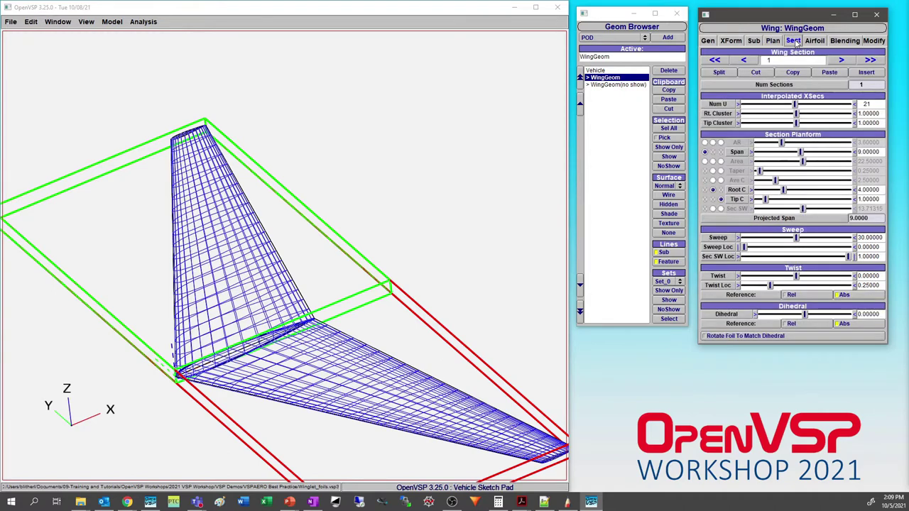
pyautogui.tripleClick(877, 122)
pyautogui.write('0.25')
pyautogui.press('Return')
# Step: Open the VSPAERO analysis setup and set the number of alpha points to 1
pyautogui.moveTo(234, 271); pyautogui.dragTo(178, 217)
pyautogui.click(145, 22)
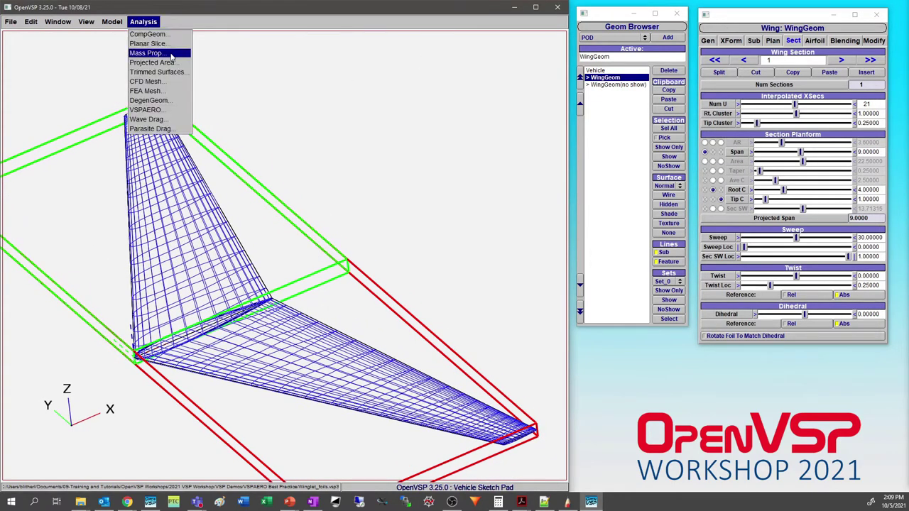
pyautogui.click(158, 110)
pyautogui.doubleClick(310, 89)
pyautogui.write('1')
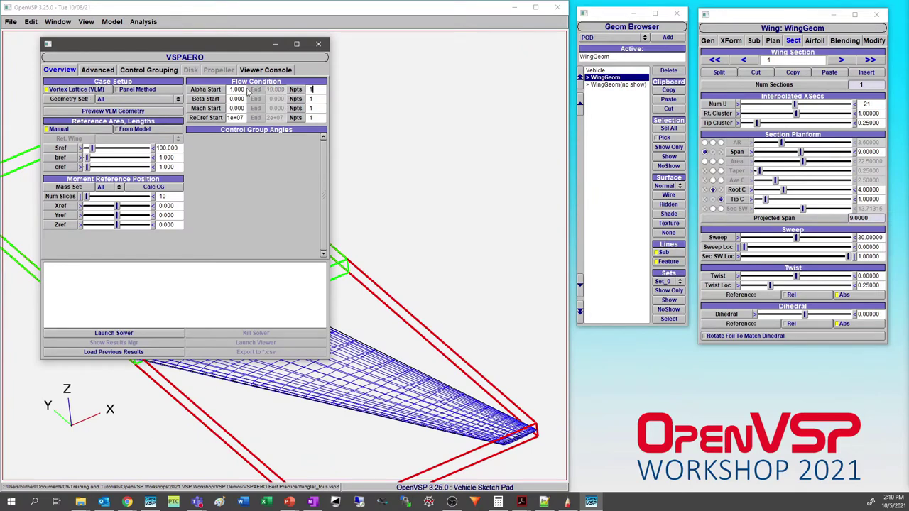
# Step: Run the VSPAERO solver on the Shown geometry set at a starting alpha of 10
pyautogui.doubleClick(242, 89)
pyautogui.write('10')
pyautogui.press('Return')
pyautogui.click(120, 100)
pyautogui.click(120, 109)
pyautogui.click(152, 334)
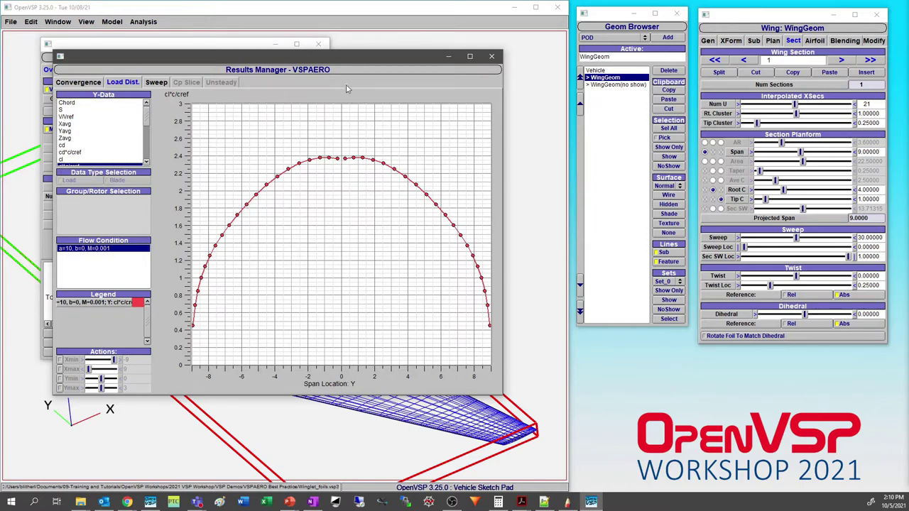
# Step: Arrange the load distribution plot beside the plain wing's wireframe and capture a screen snip of the plot
pyautogui.moveTo(343, 62); pyautogui.dragTo(685, 60)
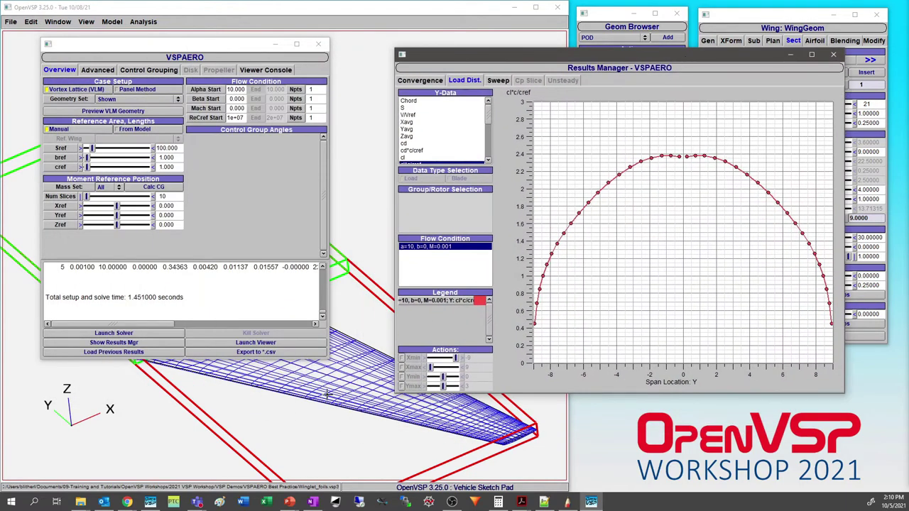
pyautogui.moveTo(196, 47); pyautogui.dragTo(622, 90)
pyautogui.scroll(5, 153, 366)
pyautogui.moveTo(153, 366); pyautogui.dragTo(316, 328)
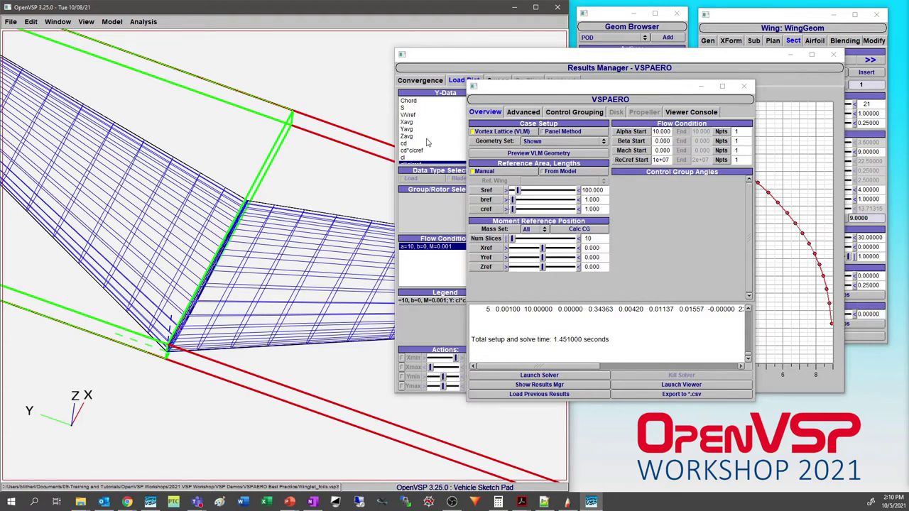
pyautogui.click(788, 190)
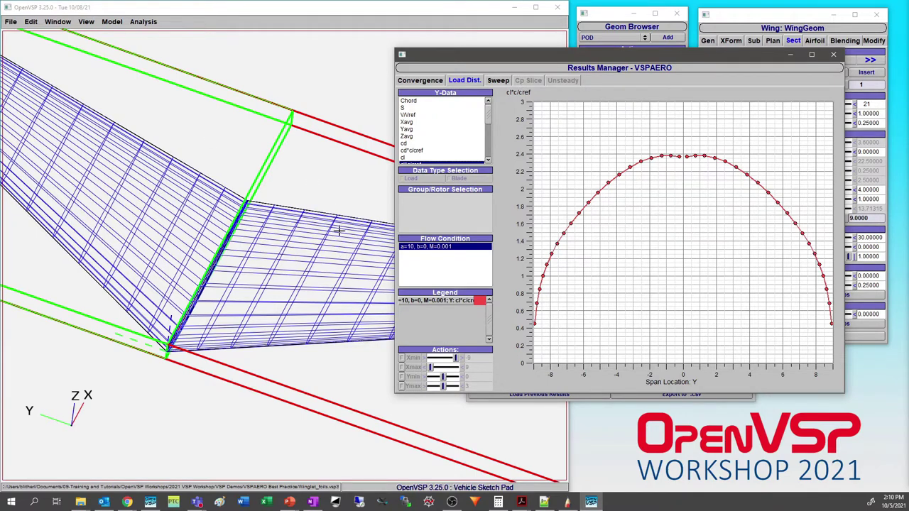
pyautogui.moveTo(266, 262)
pyautogui.mouseDown()
pyautogui.moveTo(254, 246)
pyautogui.moveTo(258, 225)
pyautogui.moveTo(266, 267)
pyautogui.mouseUp()
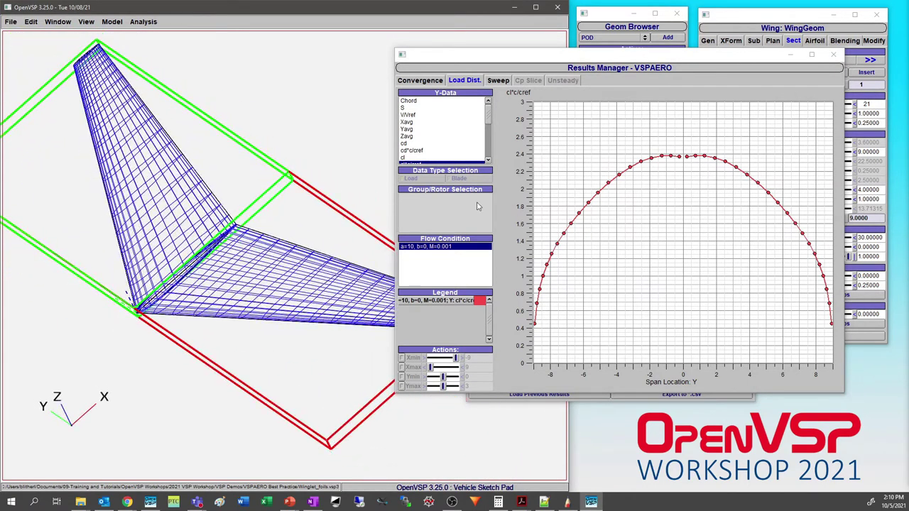
pyautogui.press('super+shift+s')
pyautogui.moveTo(497, 86); pyautogui.dragTo(841, 384)
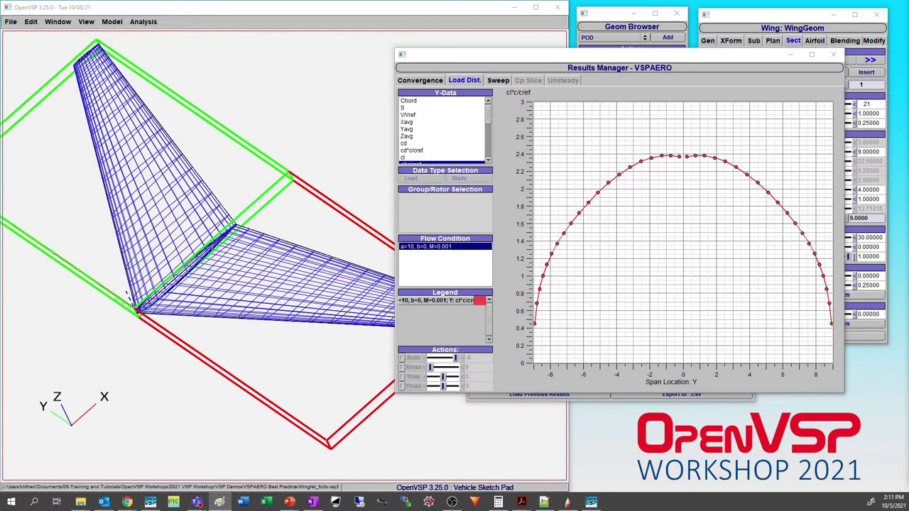
# Step: Show the second WingGeom with winglets, hide the plain wing and minimise the load distribution results
pyautogui.moveTo(602, 57); pyautogui.dragTo(336, 143)
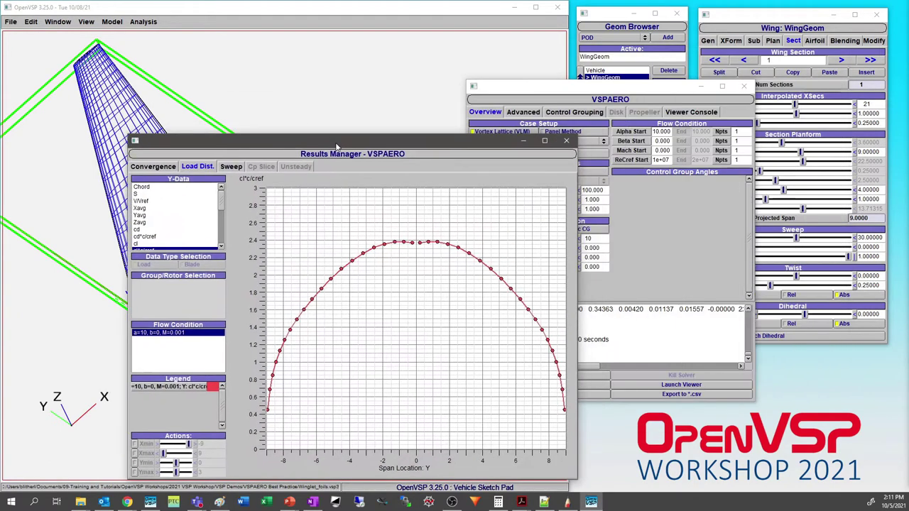
pyautogui.click(606, 18)
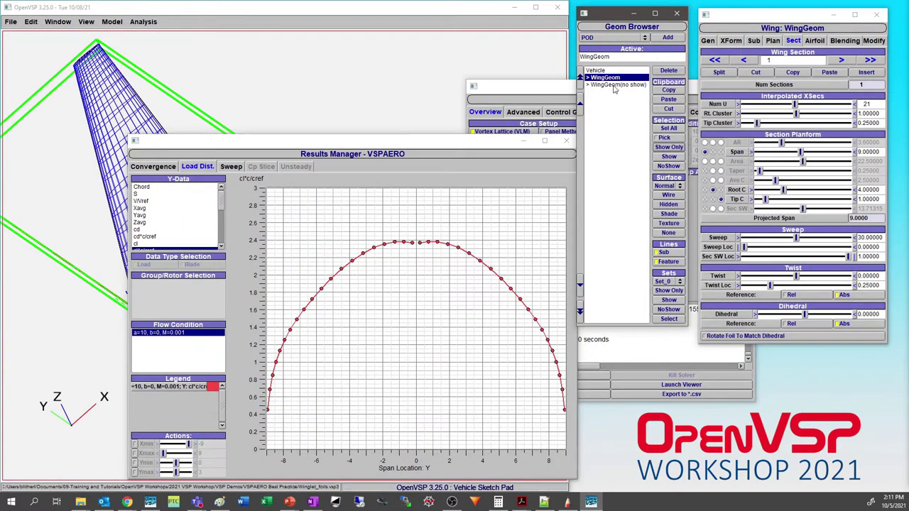
pyautogui.click(615, 85)
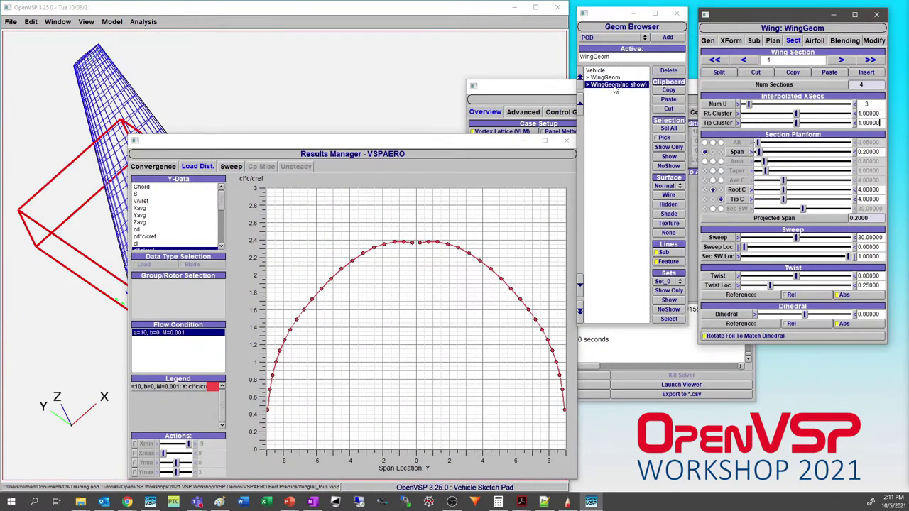
pyautogui.click(672, 158)
pyautogui.click(612, 78)
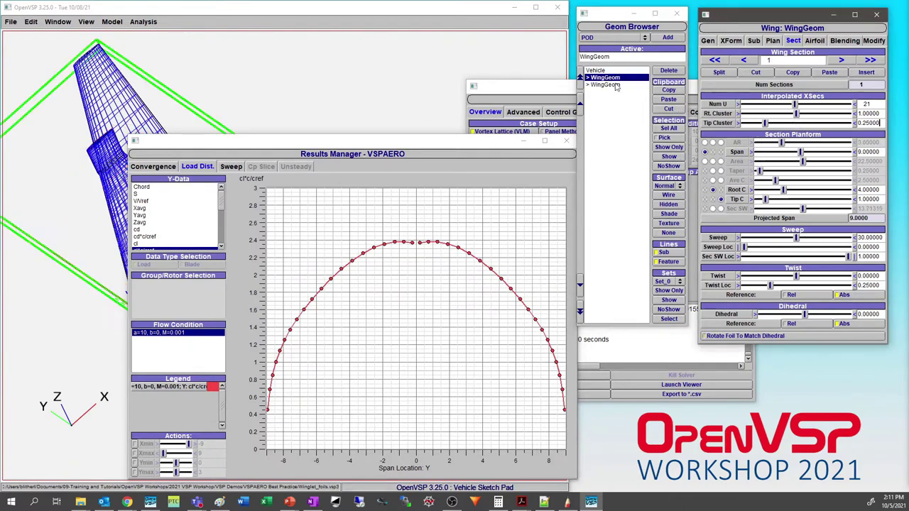
pyautogui.click(668, 166)
pyautogui.moveTo(260, 146); pyautogui.dragTo(483, 107)
pyautogui.moveTo(220, 245)
pyautogui.mouseDown()
pyautogui.moveTo(235, 255)
pyautogui.moveTo(220, 238)
pyautogui.moveTo(225, 248)
pyautogui.mouseUp()
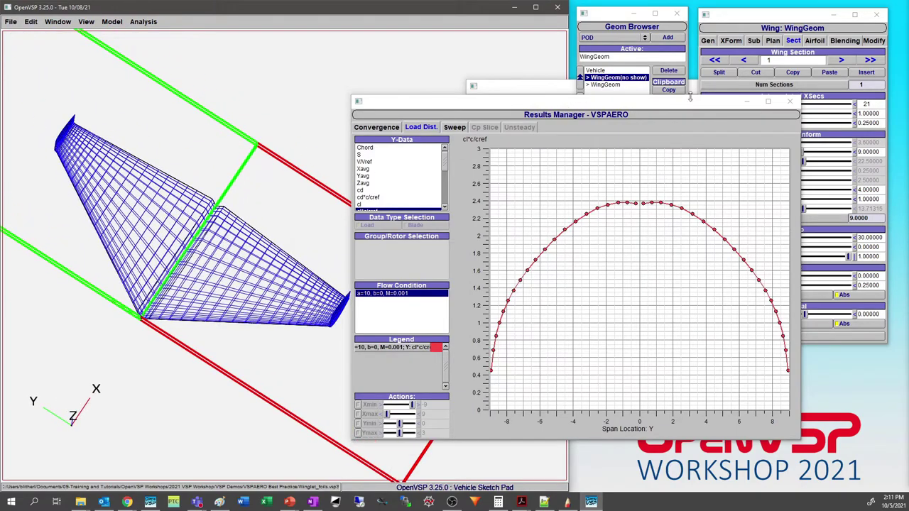
pyautogui.click(747, 102)
pyautogui.moveTo(116, 276); pyautogui.dragTo(153, 164)
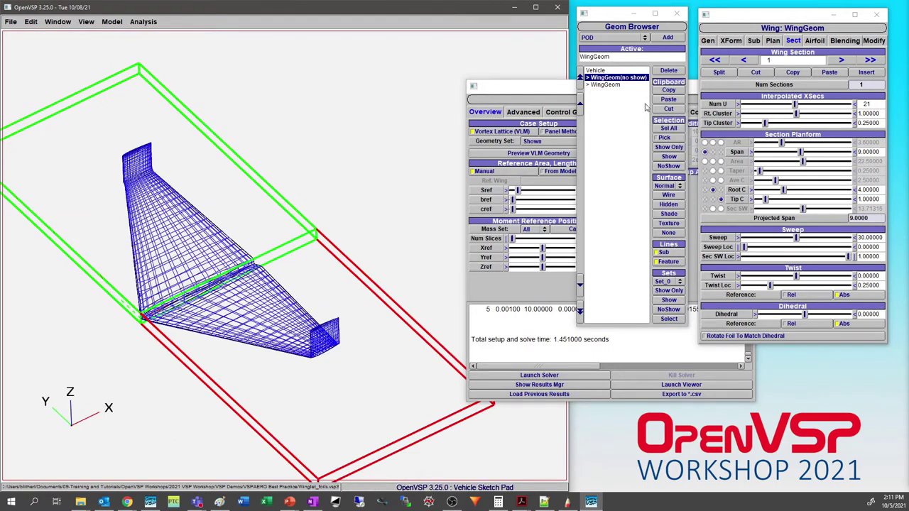
# Step: Set the span of wing section 2 on the winglet WingGeom to 8.8
pyautogui.click(600, 85)
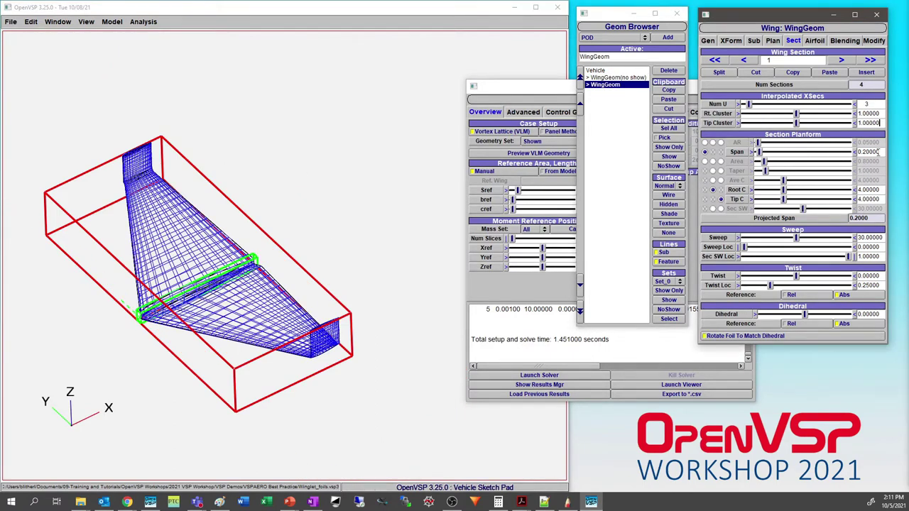
pyautogui.click(841, 61)
pyautogui.doubleClick(879, 152)
pyautogui.write('8.8')
pyautogui.press('Return')
# Step: Disable Rotate Foil To Match Dihedral for wing section 2 and inspect the wing-to-winglet junction
pyautogui.moveTo(329, 279); pyautogui.dragTo(418, 194)
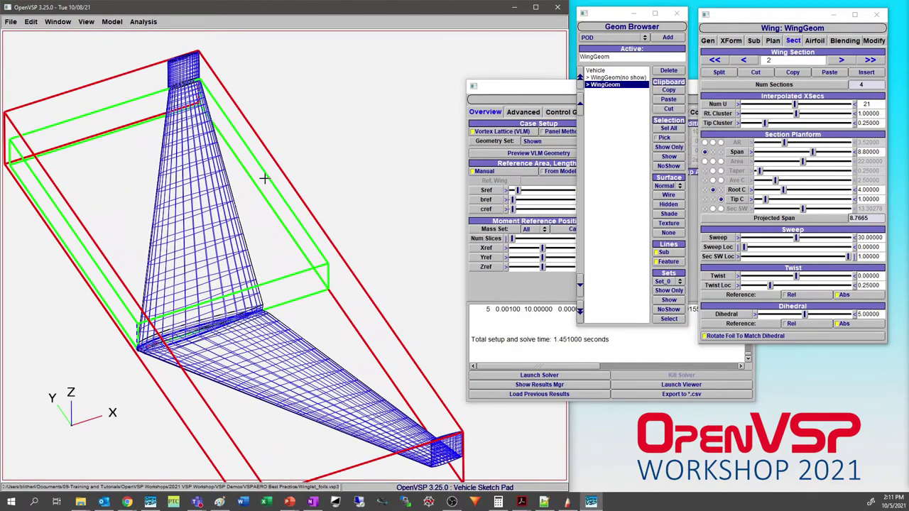
pyautogui.moveTo(191, 94); pyautogui.dragTo(214, 234, button='middle')
pyautogui.moveTo(213, 234); pyautogui.dragTo(145, 295)
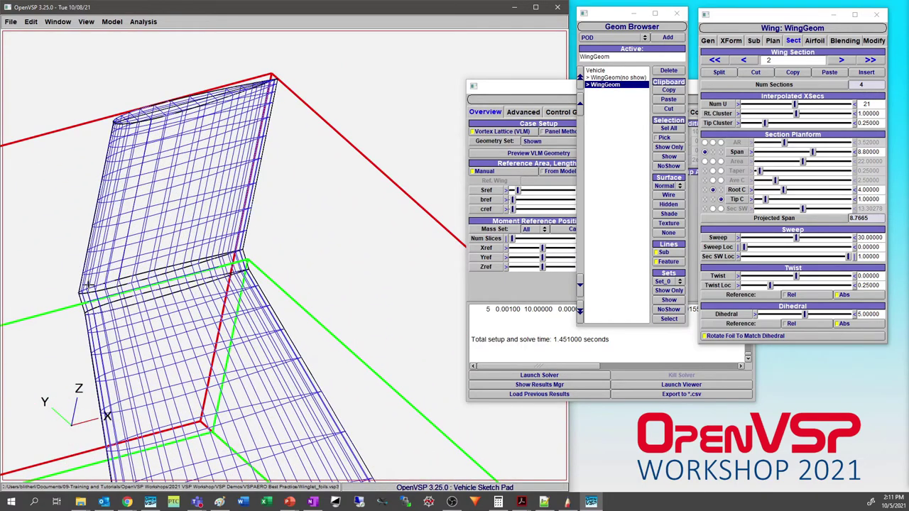
pyautogui.click(725, 338)
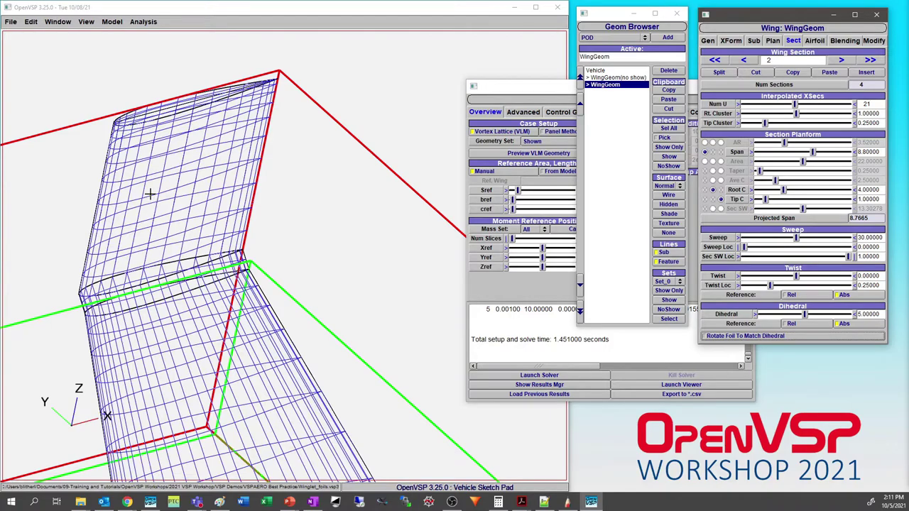
pyautogui.click(127, 200)
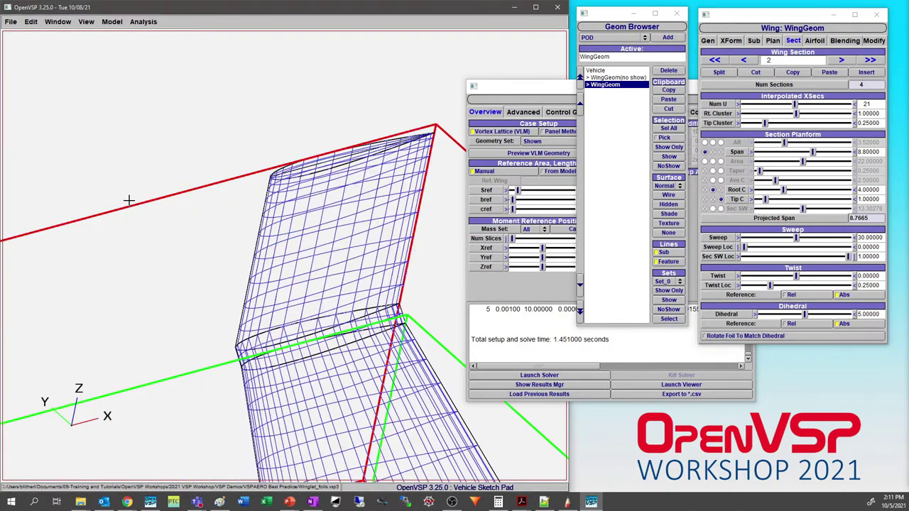
pyautogui.moveTo(241, 319); pyautogui.dragTo(355, 235)
# Step: Run the VSPAERO solver on the winglet wing and move its load distribution plot clear of the analysis setup
pyautogui.moveTo(523, 93); pyautogui.dragTo(475, 71)
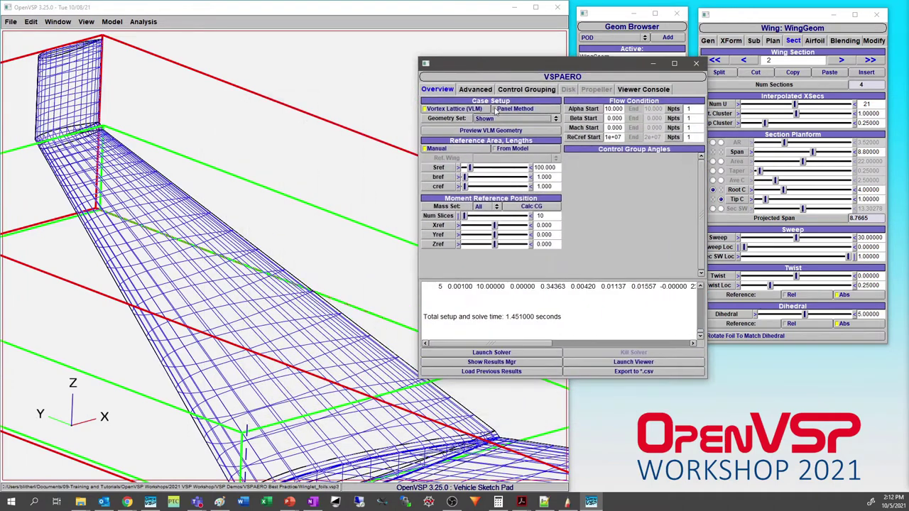
pyautogui.click(508, 353)
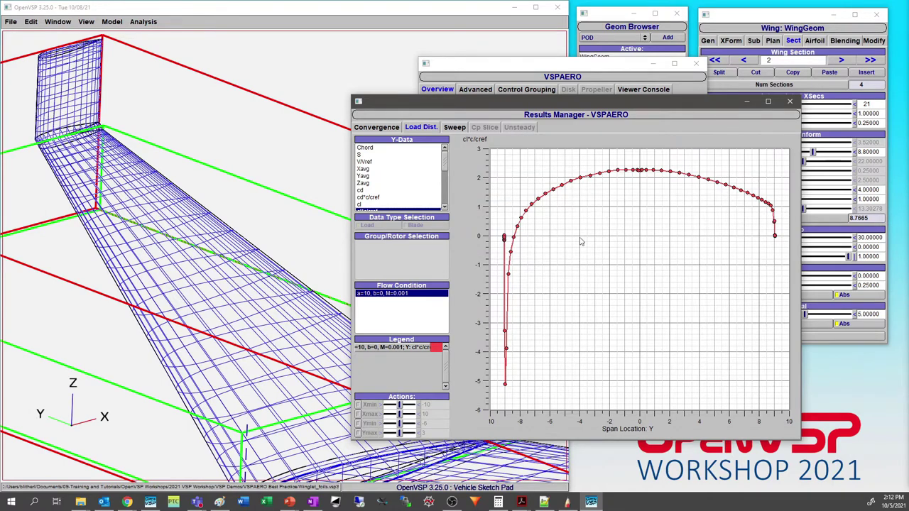
pyautogui.moveTo(562, 101); pyautogui.dragTo(274, 147)
# Step: Open the solution in a maximised VSPAERO Viewer and display the surface pressures over the winglet wing
pyautogui.click(628, 362)
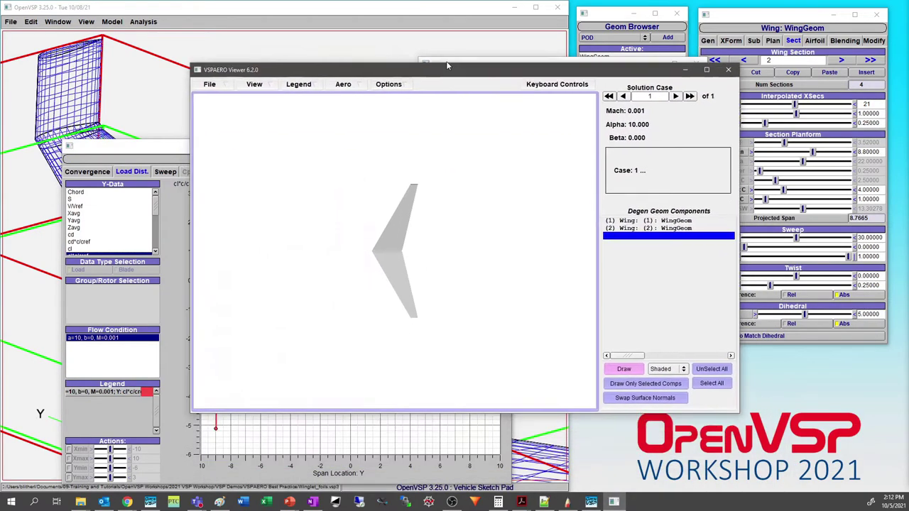
pyautogui.doubleClick(443, 75)
pyautogui.click(250, 21)
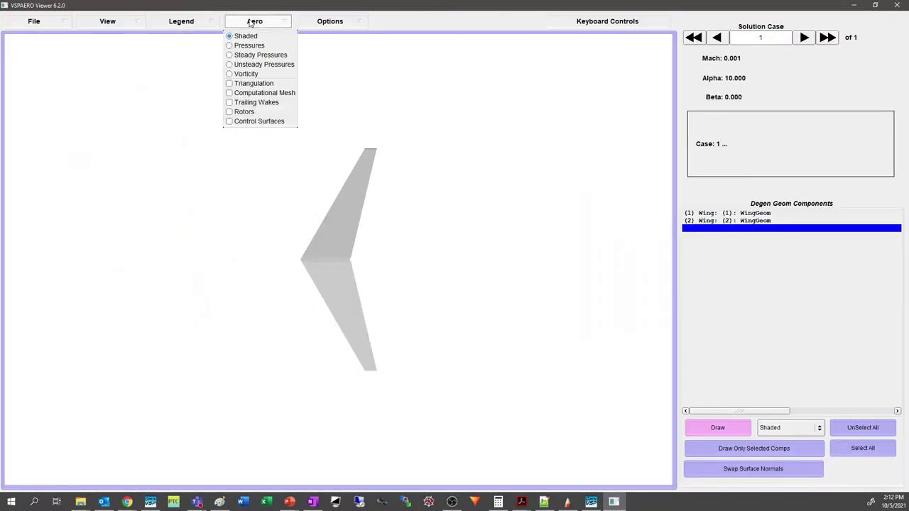
pyautogui.click(254, 45)
pyautogui.moveTo(373, 371); pyautogui.dragTo(466, 277)
pyautogui.moveTo(426, 334); pyautogui.dragTo(489, 418, button='right')
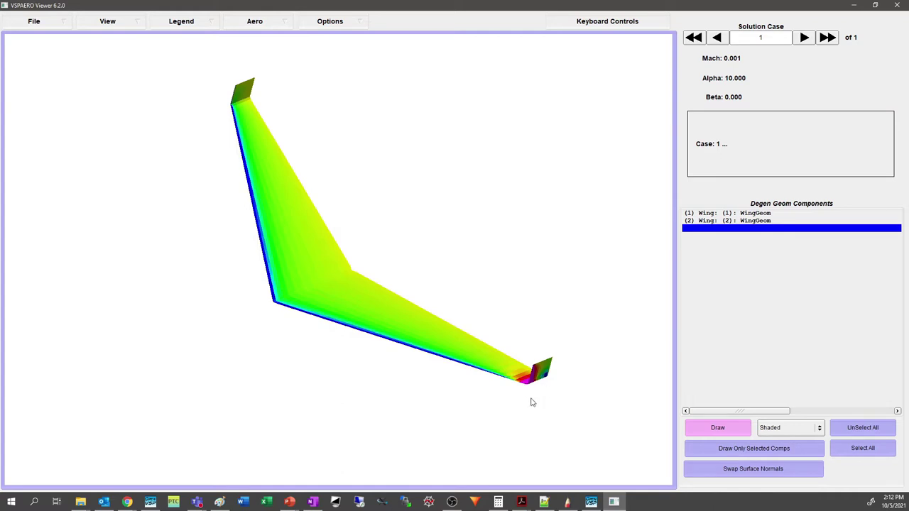
# Step: Display the trailing wakes, examine them around both winglets from several angles, and close the viewer
pyautogui.click(248, 24)
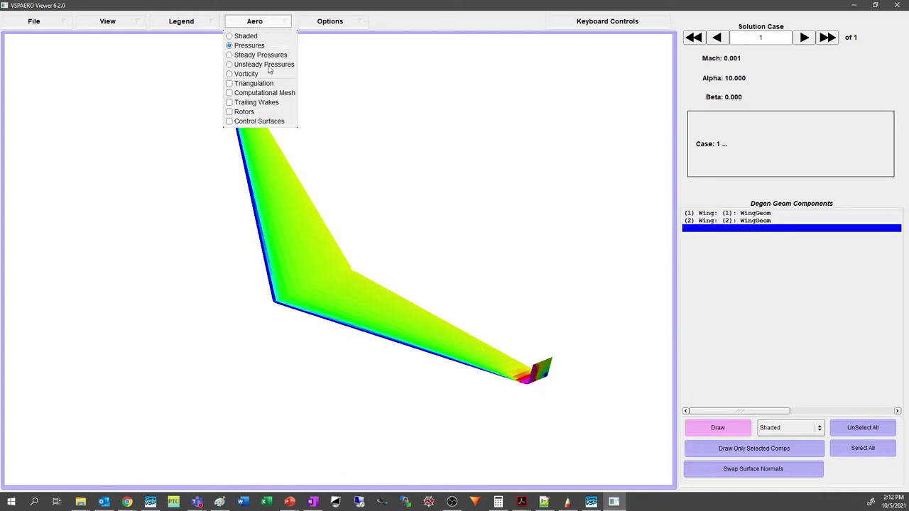
pyautogui.click(259, 104)
pyautogui.moveTo(304, 307); pyautogui.dragTo(438, 236)
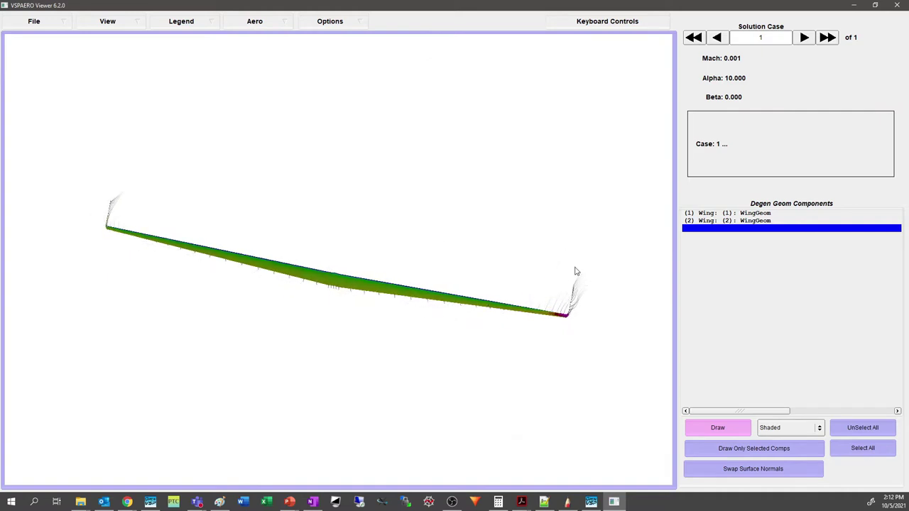
pyautogui.moveTo(507, 298); pyautogui.dragTo(462, 324)
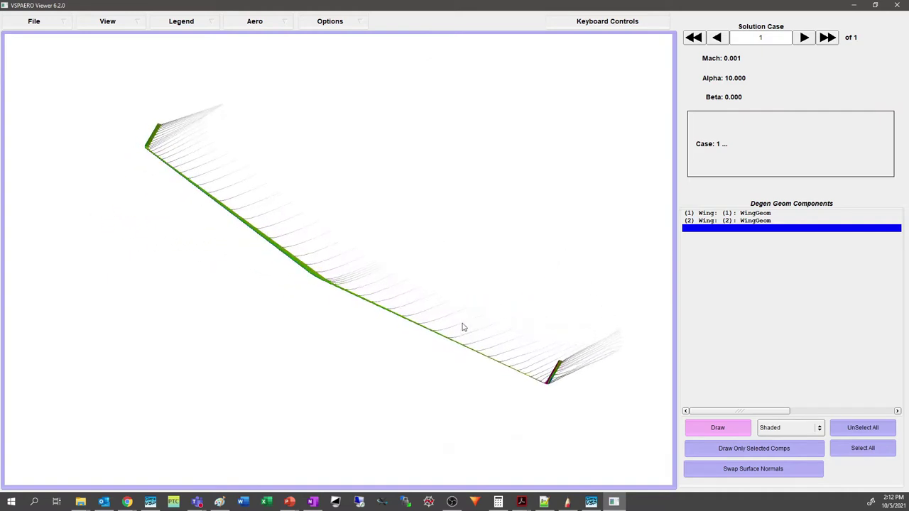
pyautogui.moveTo(426, 355)
pyautogui.mouseDown()
pyautogui.moveTo(470, 331)
pyautogui.moveTo(294, 277)
pyautogui.moveTo(306, 276)
pyautogui.moveTo(312, 284)
pyautogui.moveTo(264, 293)
pyautogui.moveTo(273, 293)
pyautogui.mouseUp()
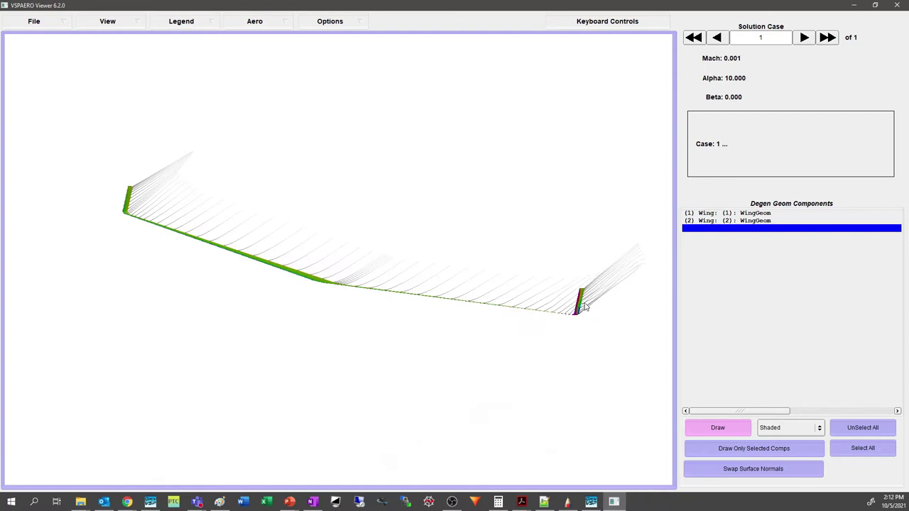
pyautogui.moveTo(490, 260)
pyautogui.mouseDown()
pyautogui.moveTo(442, 260)
pyautogui.moveTo(370, 306)
pyautogui.mouseUp()
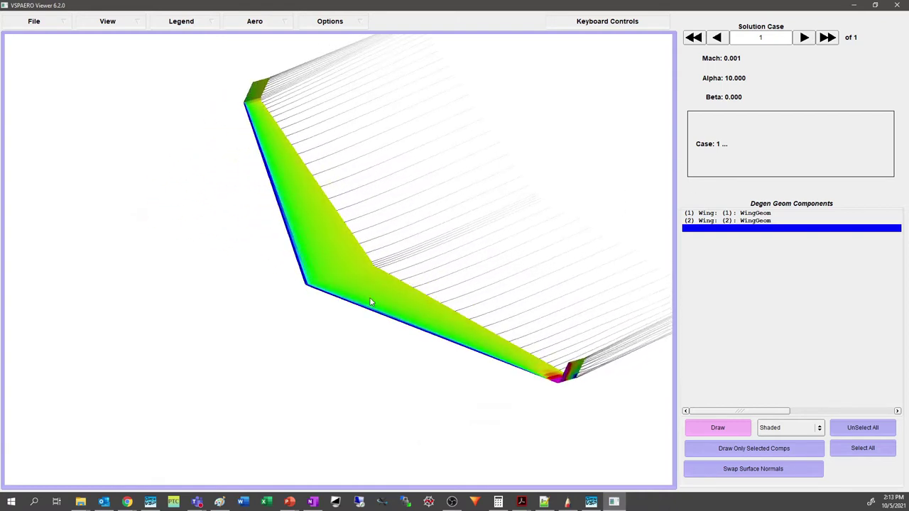
pyautogui.click(897, 6)
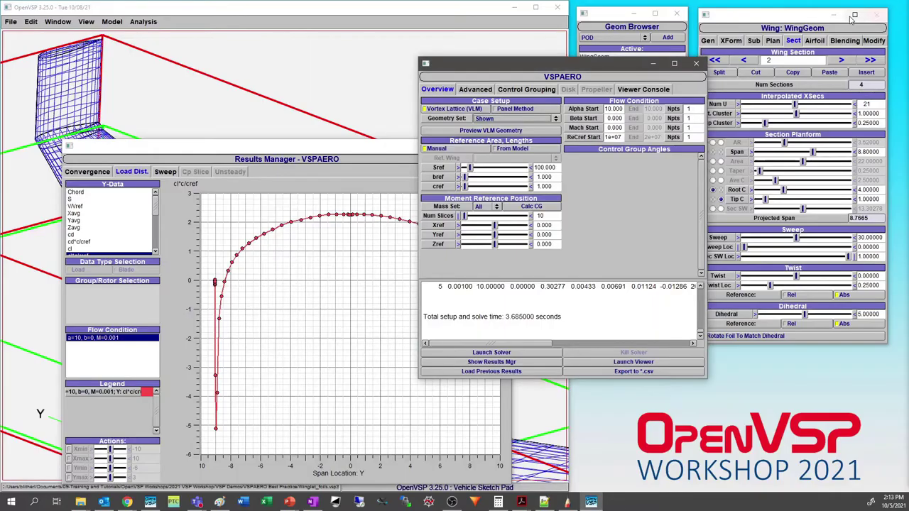
# Step: Enable Rotate Foil To Match Dihedral for wing section 2 and close the load distribution results
pyautogui.click(226, 105)
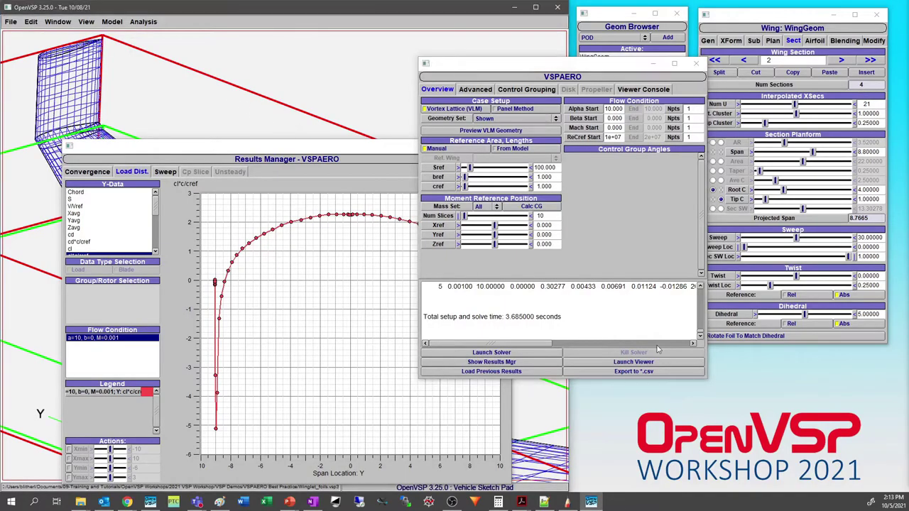
pyautogui.click(723, 339)
pyautogui.click(277, 148)
pyautogui.click(501, 147)
# Step: Examine the wing-to-winglet junction and the orientation of the foil sections along the wing and winglet
pyautogui.moveTo(158, 204); pyautogui.dragTo(189, 217)
pyautogui.scroll(-10, 162, 206)
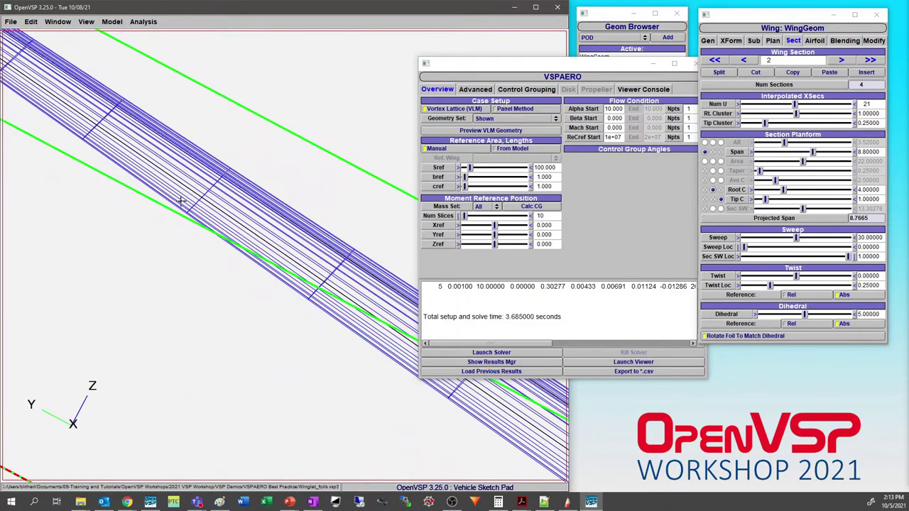
pyautogui.moveTo(218, 186); pyautogui.dragTo(294, 328)
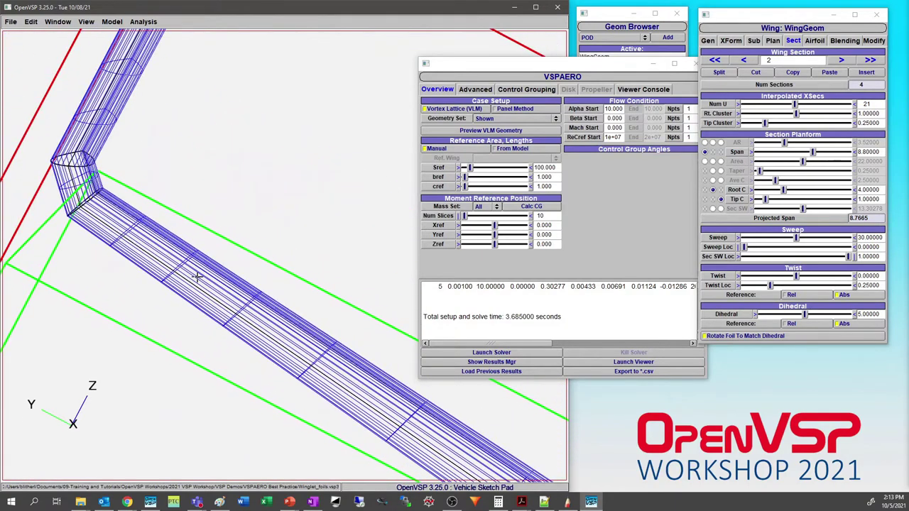
pyautogui.moveTo(94, 208); pyautogui.dragTo(148, 367, button='right')
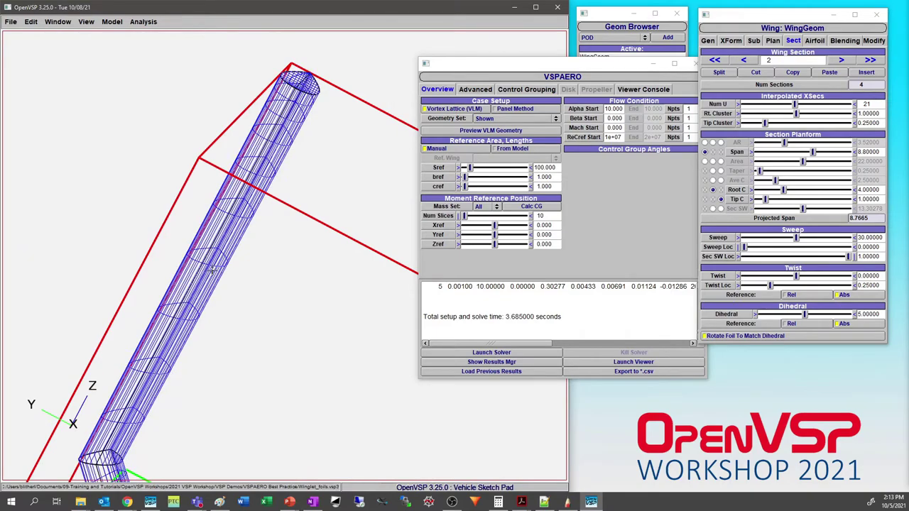
pyautogui.moveTo(151, 407); pyautogui.dragTo(231, 267, button='right')
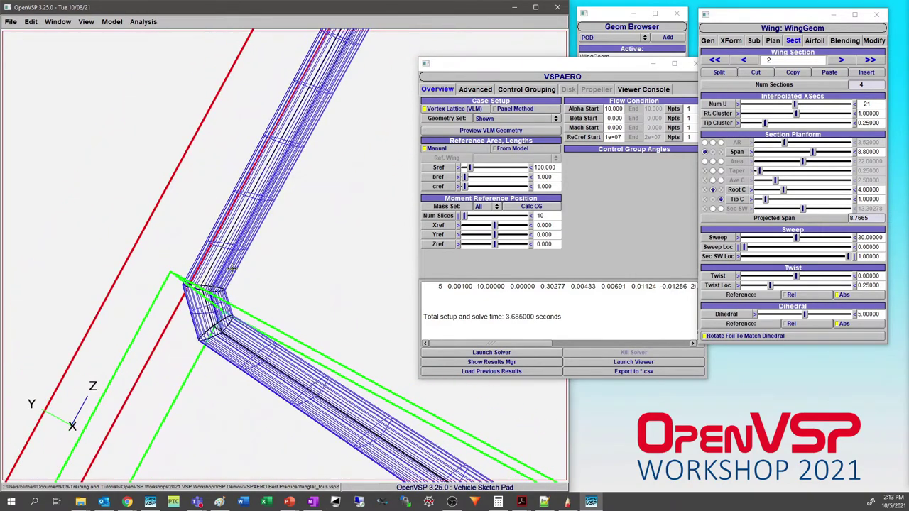
pyautogui.moveTo(218, 250); pyautogui.dragTo(225, 239)
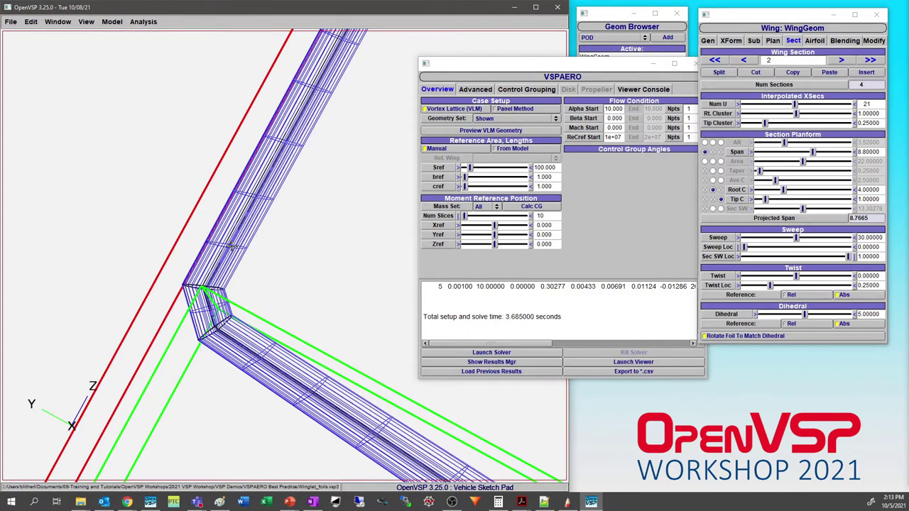
pyautogui.moveTo(270, 338); pyautogui.dragTo(346, 351)
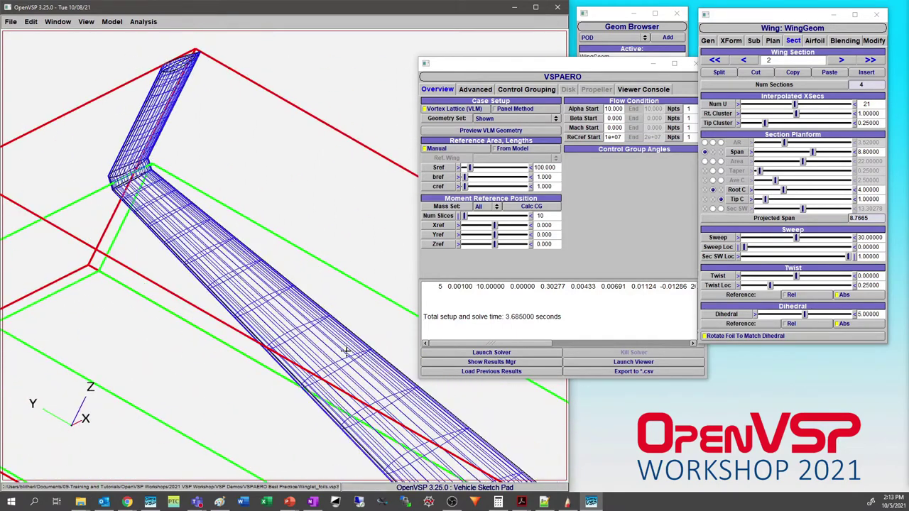
# Step: Run the VSPAERO solver on the rotated-foil winglet wing and capture its cl*c/cref load distribution plot
pyautogui.click(508, 354)
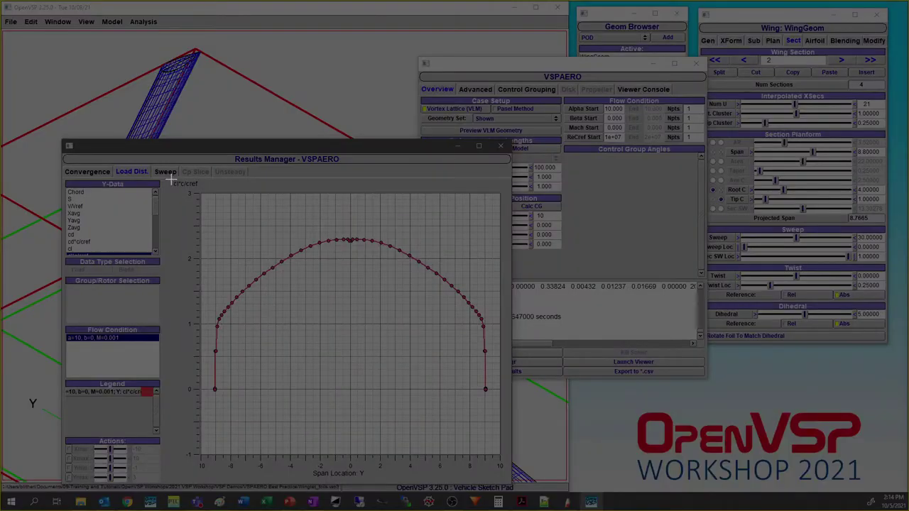
pyautogui.moveTo(171, 179); pyautogui.dragTo(506, 483)
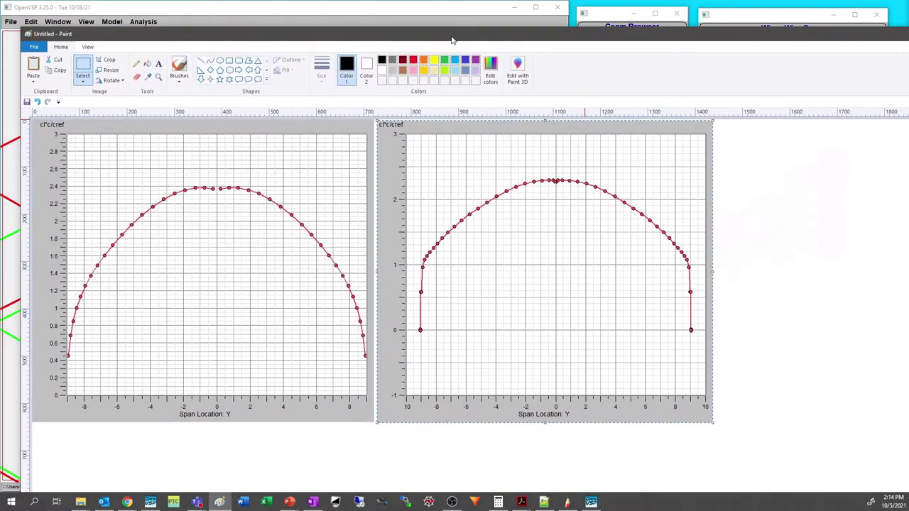
# Step: Compare the plain and winglet wing load distribution plots side by side in Paint, and return to OpenVSP
pyautogui.moveTo(452, 39); pyautogui.dragTo(459, 55)
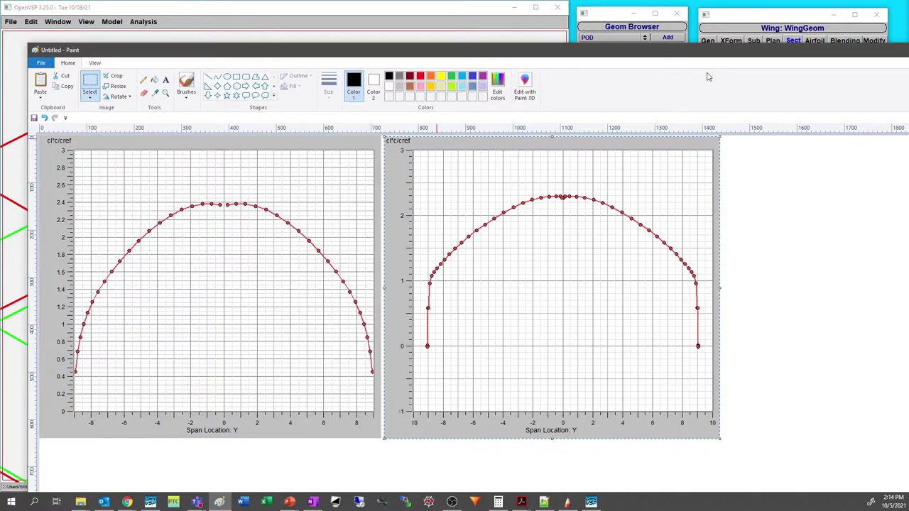
pyautogui.moveTo(705, 57); pyautogui.dragTo(908, 31)
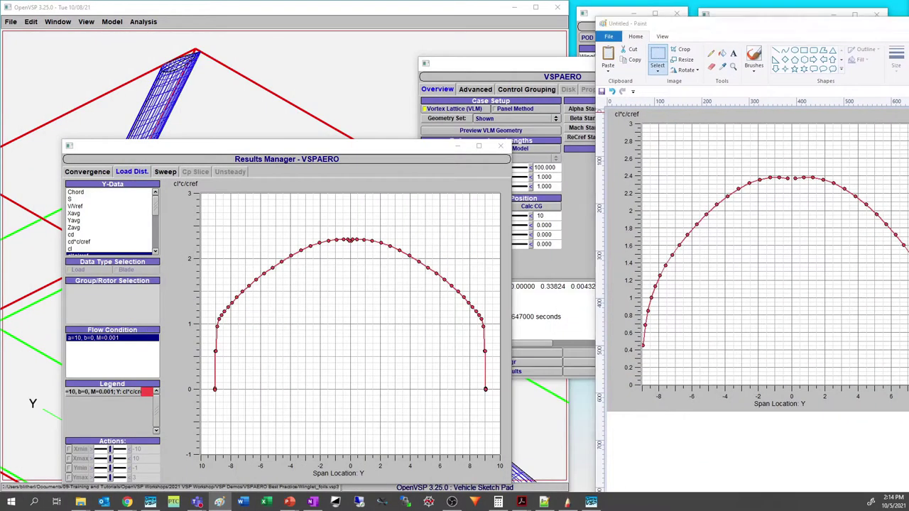
pyautogui.click(591, 503)
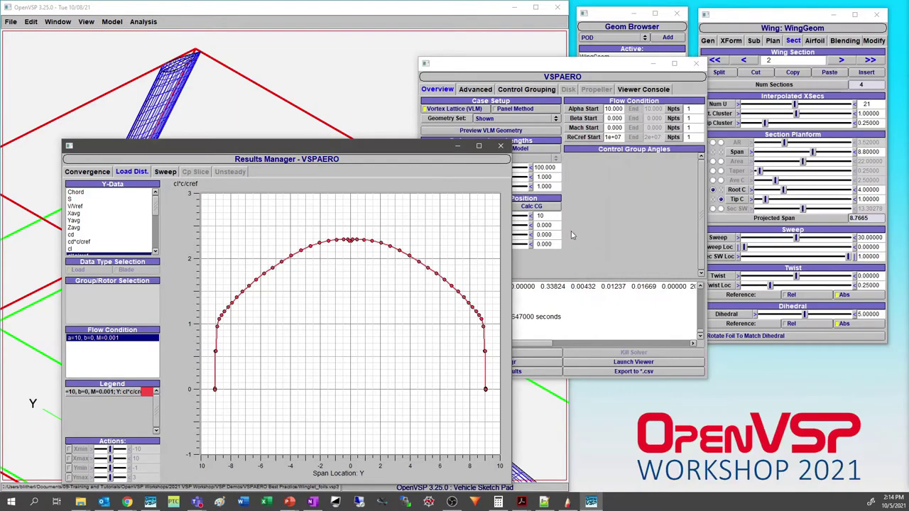
# Step: Open the new solution in VSPAERO Viewer and display the surface pressures together with the trailing wakes
pyautogui.click(633, 362)
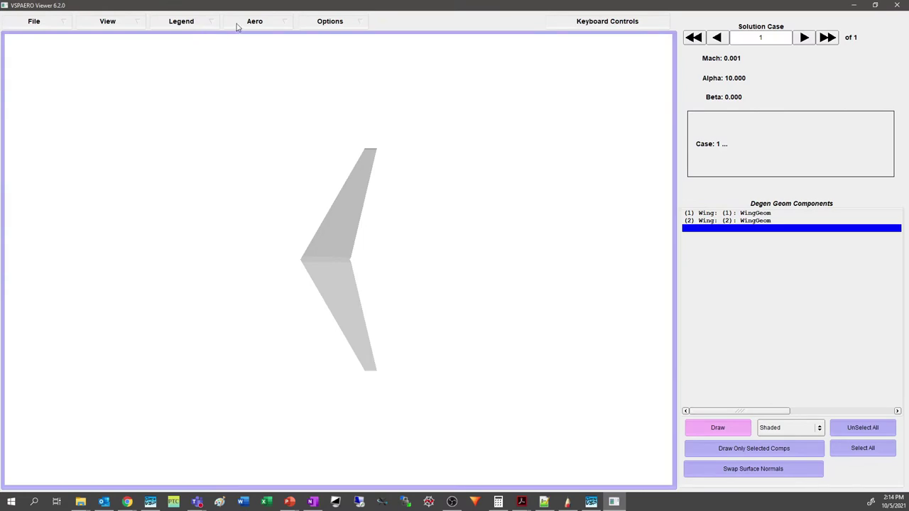
pyautogui.click(239, 23)
pyautogui.click(254, 55)
pyautogui.moveTo(315, 163); pyautogui.dragTo(406, 172)
pyautogui.click(249, 22)
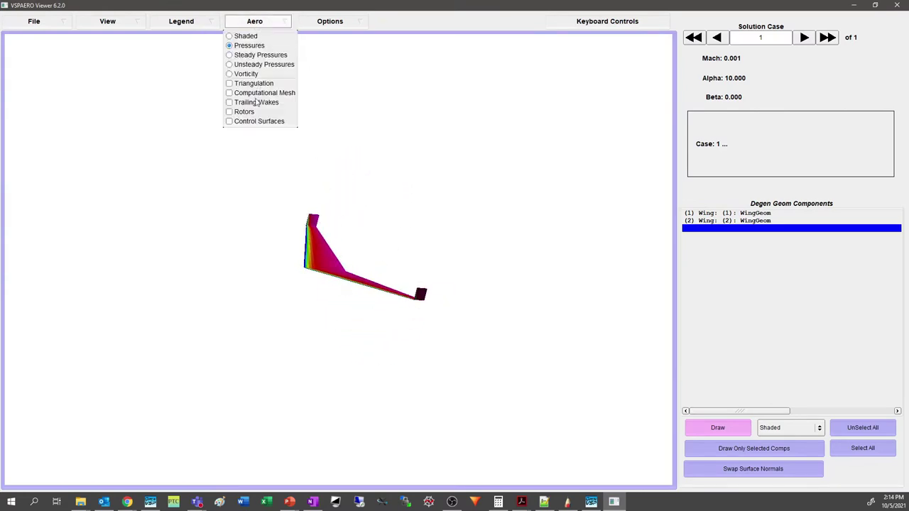
pyautogui.click(259, 104)
pyautogui.moveTo(383, 213); pyautogui.dragTo(334, 308)
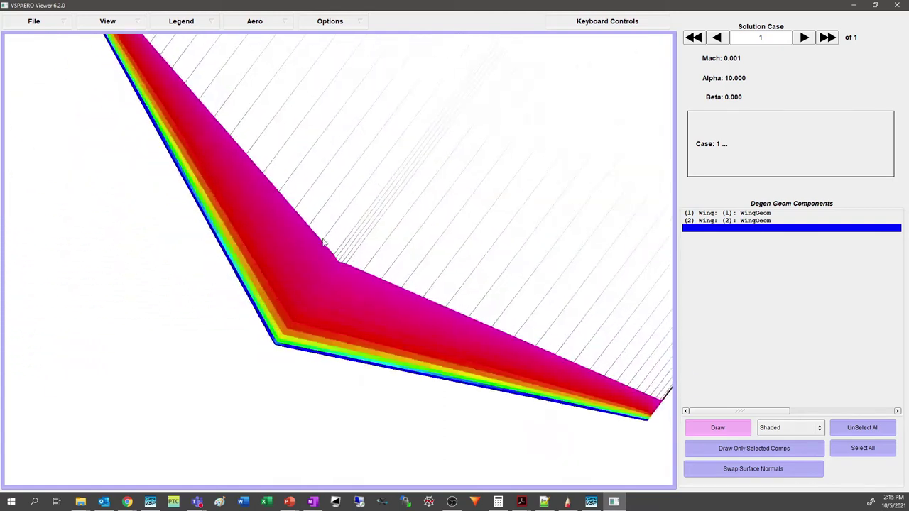
# Step: Show the Delta-Cp legend, examine the pressures and wakes around both winglets, and close the viewer
pyautogui.click(201, 25)
pyautogui.click(179, 44)
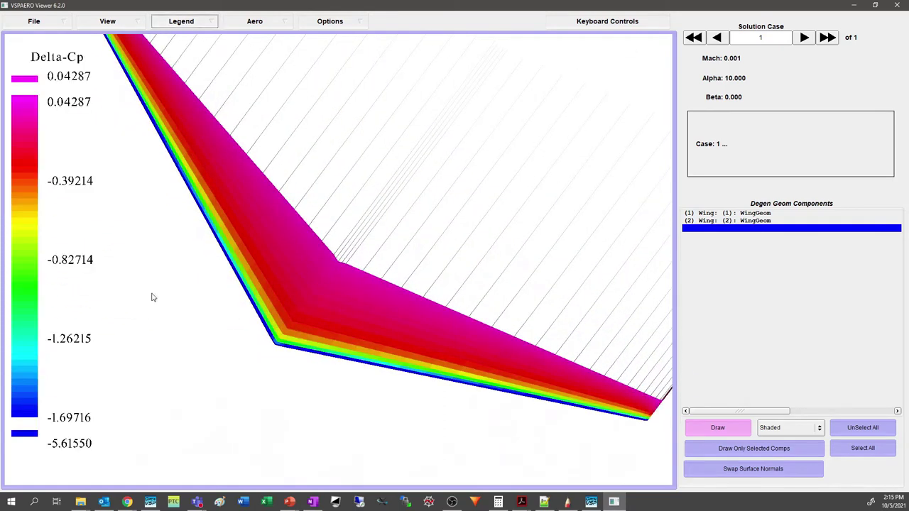
pyautogui.moveTo(204, 395); pyautogui.dragTo(343, 301)
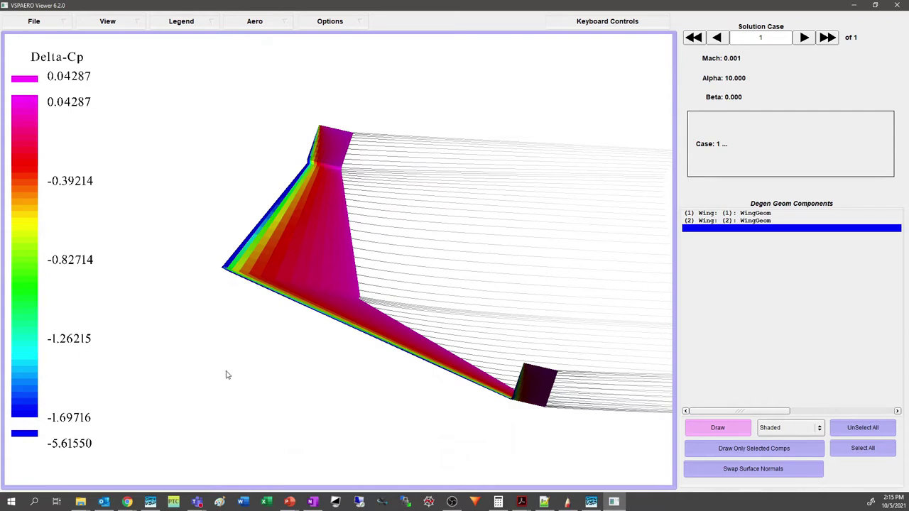
pyautogui.press('t')
pyautogui.moveTo(224, 337); pyautogui.dragTo(281, 311)
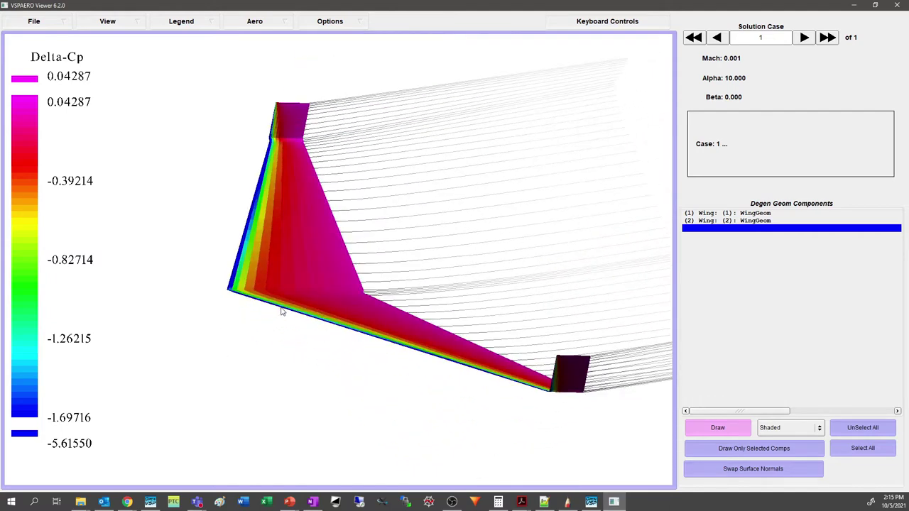
pyautogui.click(903, 6)
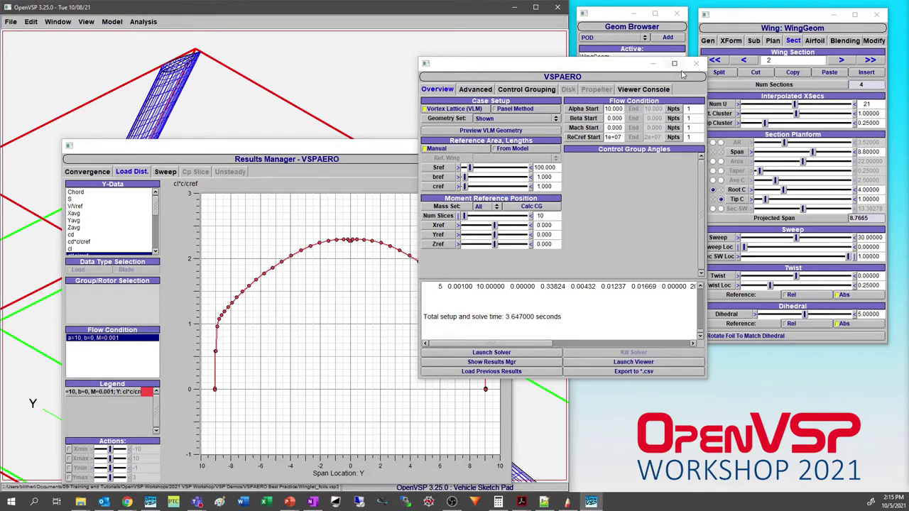
# Step: Close the VSPAERO setup and the Results Manager to clear the view of the wing
pyautogui.click(695, 64)
pyautogui.click(505, 145)
pyautogui.moveTo(326, 280); pyautogui.dragTo(223, 151)
# Step: Open CRM_v4.4.1_Wing.vsp3 from the favourite X-57 Maxwell Common Model Release folder
pyautogui.click(16, 22)
pyautogui.click(22, 43)
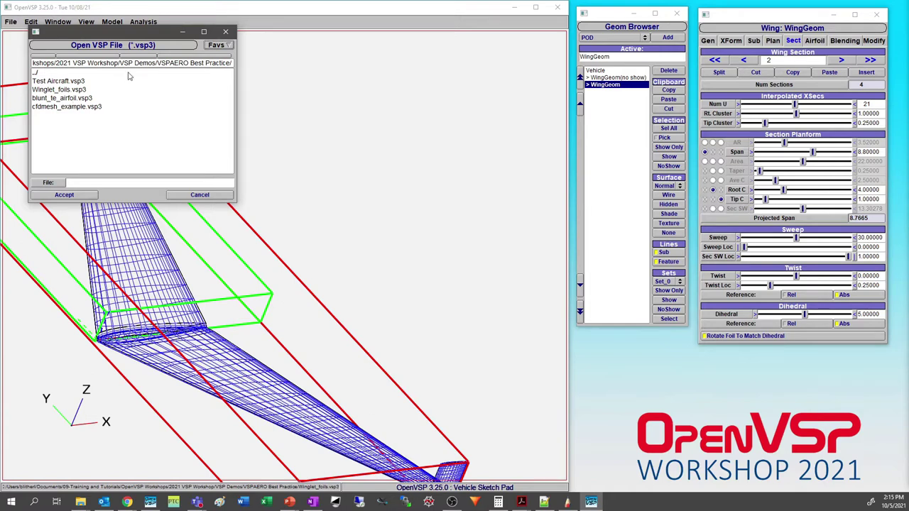
pyautogui.click(217, 45)
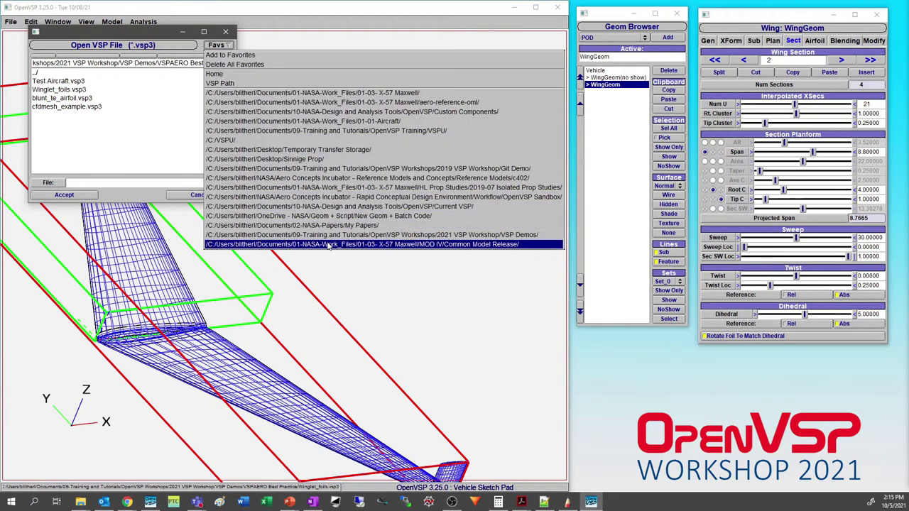
pyautogui.click(231, 243)
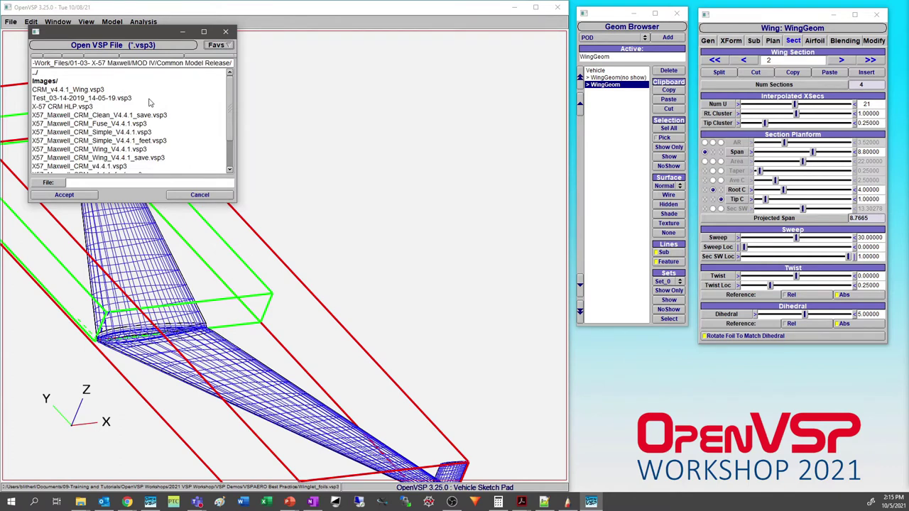
pyautogui.scroll(-1, 142, 101)
pyautogui.click(82, 82)
pyautogui.click(86, 196)
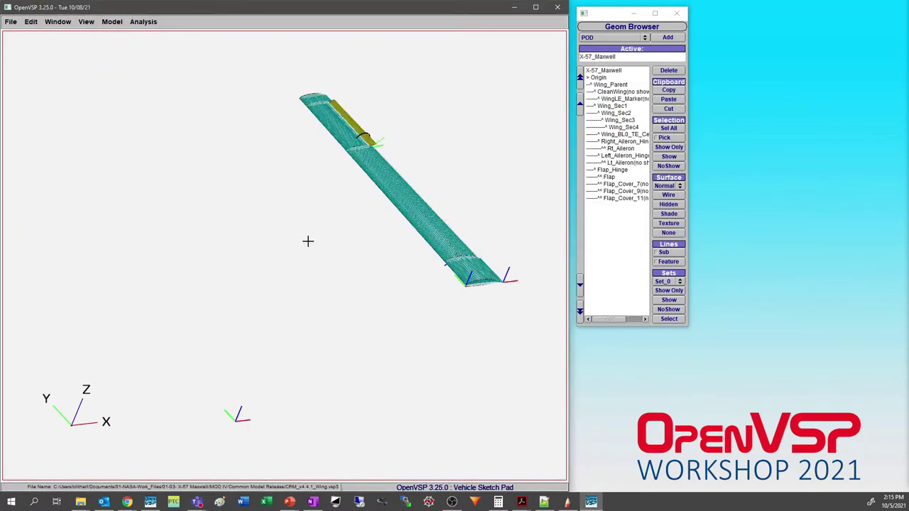
pyautogui.moveTo(303, 236); pyautogui.dragTo(186, 212)
# Step: Open the full aircraft model X57_Maxwell_CRM_v4.4.1_feet.vsp3 from the Common Model Release folder
pyautogui.click(11, 22)
pyautogui.click(21, 47)
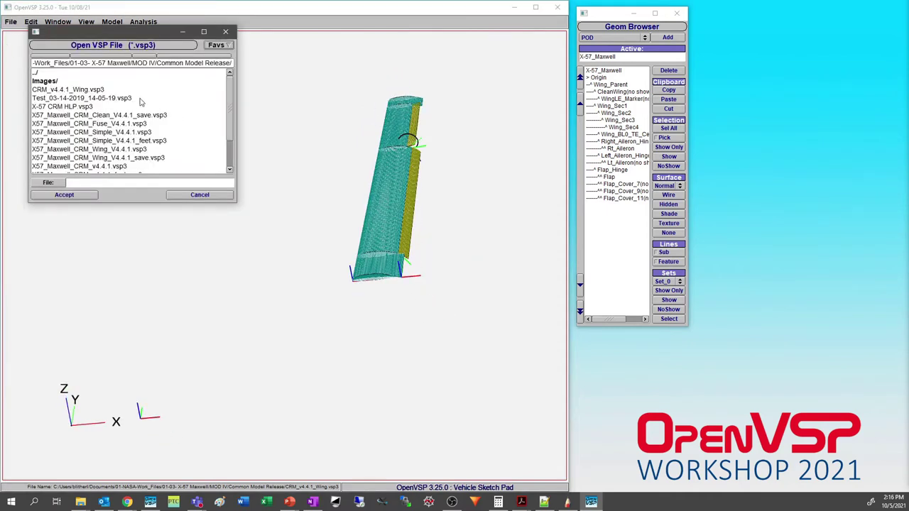
pyautogui.scroll(-2, 141, 102)
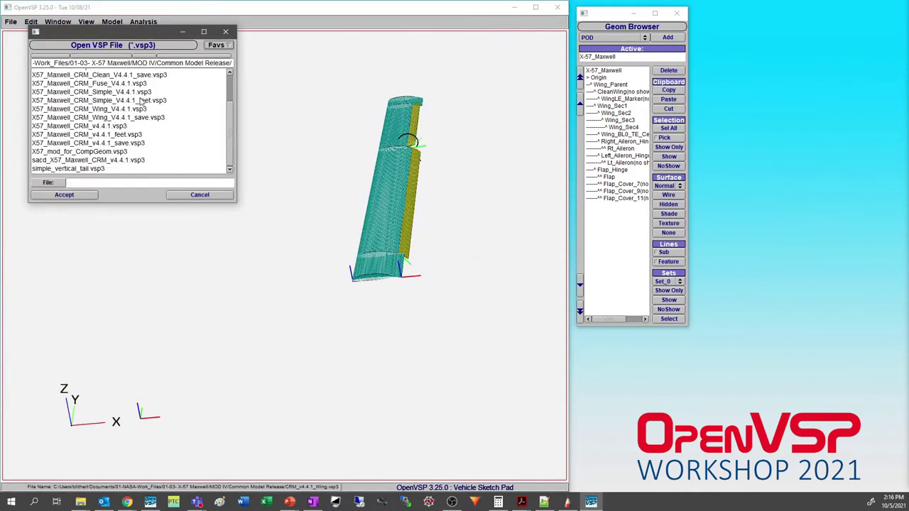
pyautogui.click(96, 135)
pyautogui.click(86, 195)
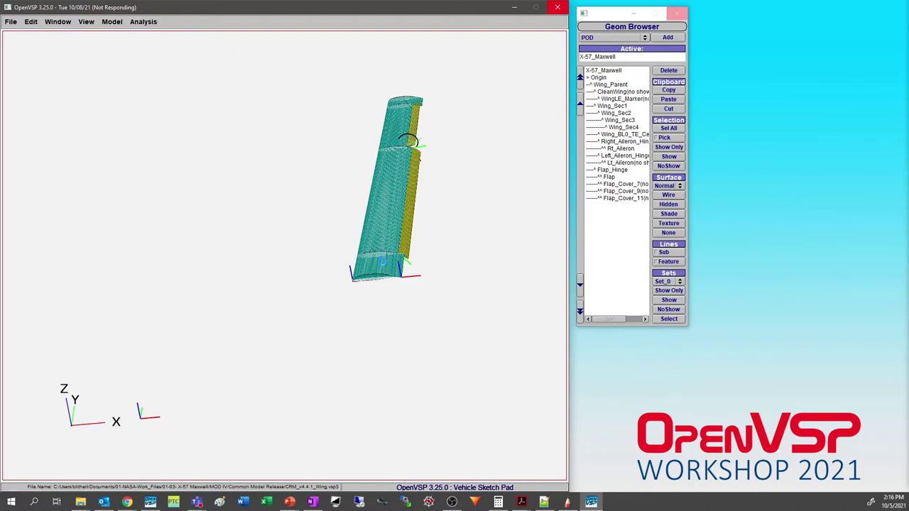
pyautogui.moveTo(395, 166); pyautogui.dragTo(374, 312)
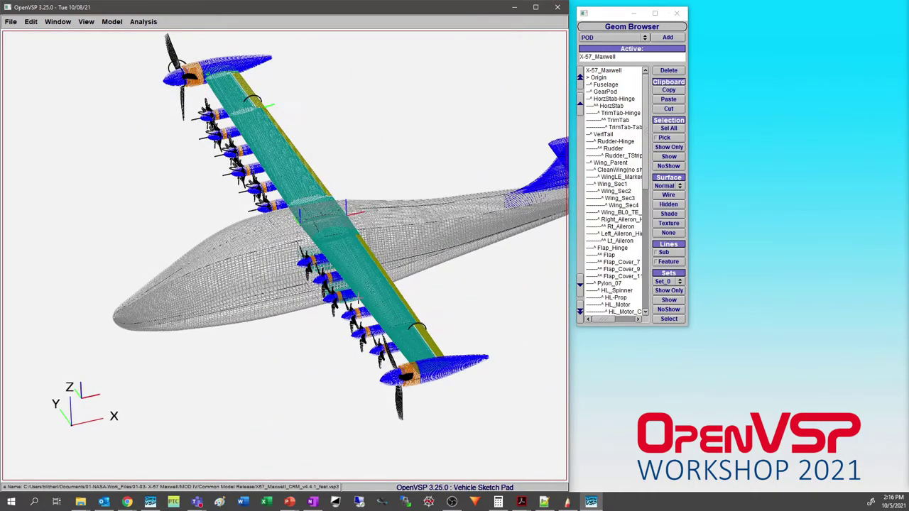
# Step: Isolate the wingtip cruise nacelle by showing only CruiseNacelle-Spinner and its child components
pyautogui.scroll(-5, 374, 313)
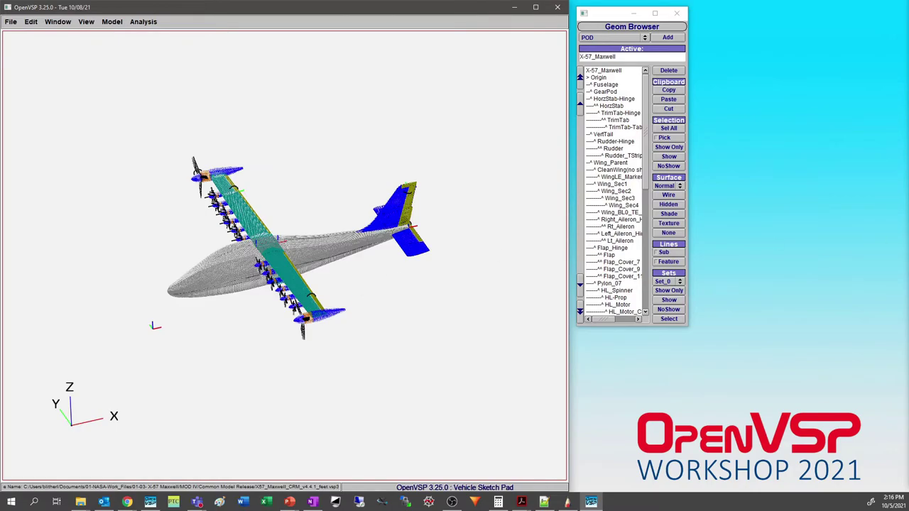
pyautogui.scroll(8, 287, 220)
pyautogui.scroll(-5, 287, 219)
pyautogui.scroll(8, 387, 269)
pyautogui.moveTo(387, 268); pyautogui.dragTo(395, 305)
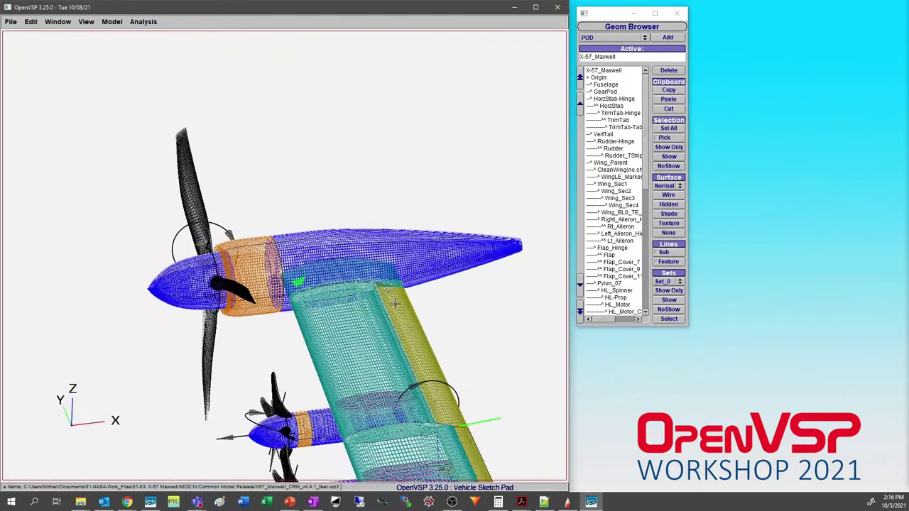
pyautogui.moveTo(647, 109); pyautogui.dragTo(661, 303)
pyautogui.click(618, 284)
pyautogui.doubleClick(619, 286)
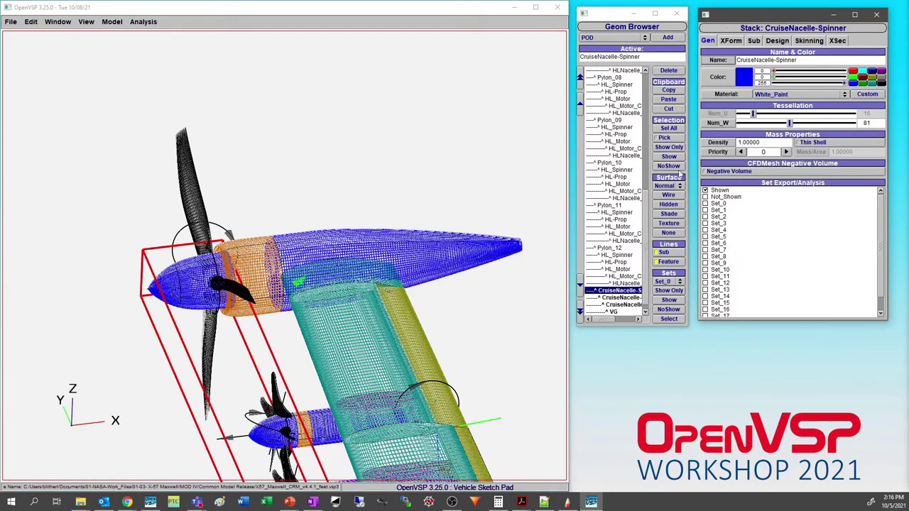
pyautogui.click(672, 147)
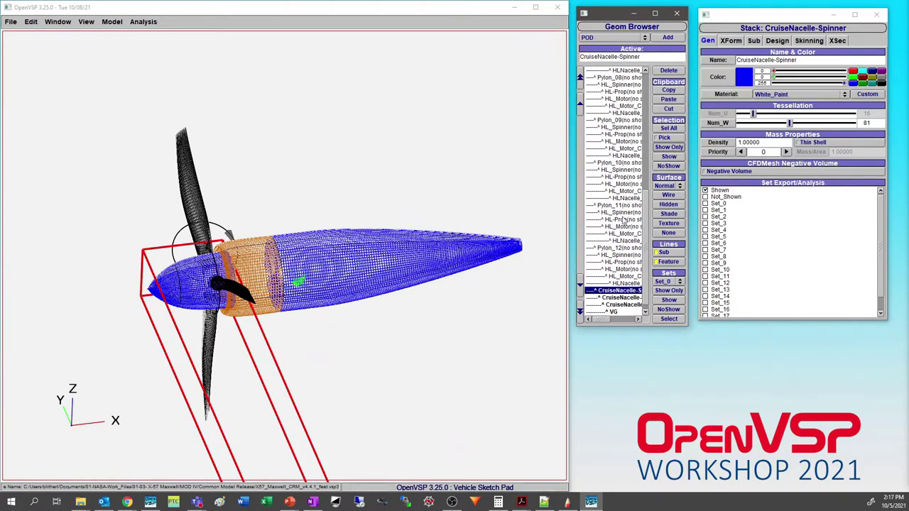
# Step: Examine the end caps where the nacelle's spinner, motor and tail bodies meet, and the tail's blunt aft end
pyautogui.scroll(3, 355, 247)
pyautogui.scroll(5, 355, 246)
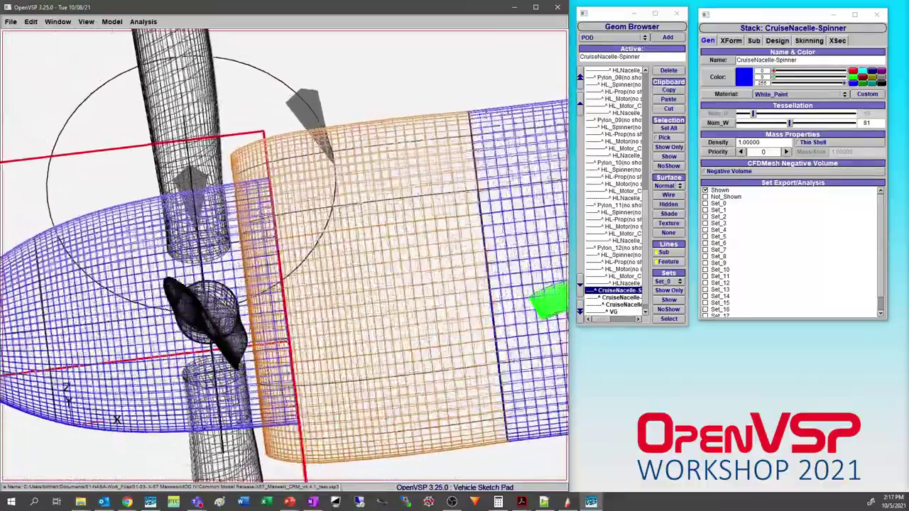
pyautogui.moveTo(355, 246); pyautogui.dragTo(263, 250)
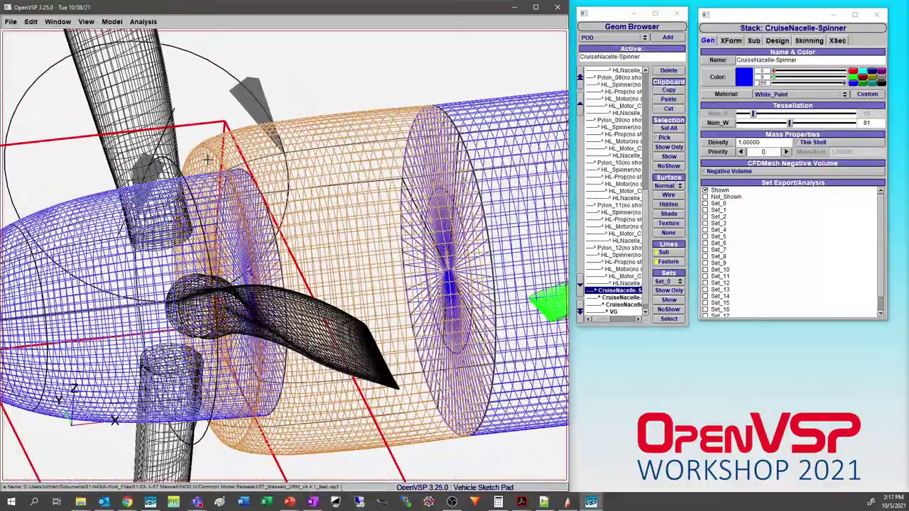
pyautogui.moveTo(263, 248); pyautogui.dragTo(284, 228)
pyautogui.moveTo(190, 175); pyautogui.dragTo(186, 234)
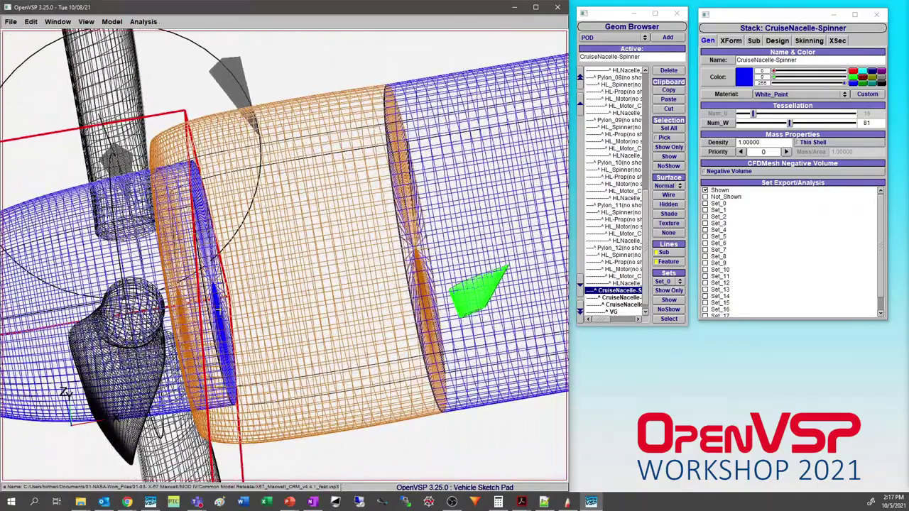
pyautogui.moveTo(290, 229); pyautogui.dragTo(142, 281)
pyautogui.moveTo(373, 168); pyautogui.dragTo(401, 313)
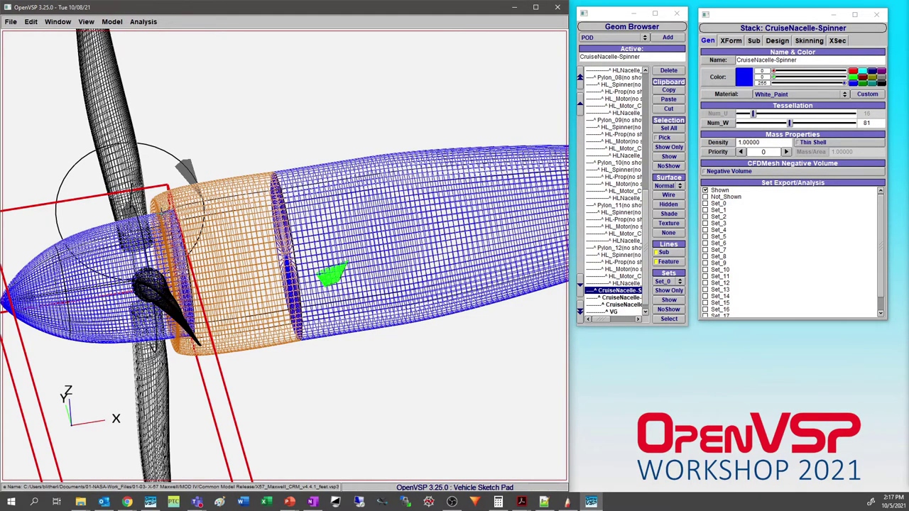
pyautogui.moveTo(425, 194); pyautogui.dragTo(293, 239, button='right')
pyautogui.moveTo(176, 243)
pyautogui.mouseDown()
pyautogui.moveTo(160, 267)
pyautogui.moveTo(264, 250)
pyautogui.moveTo(97, 373)
pyautogui.mouseUp()
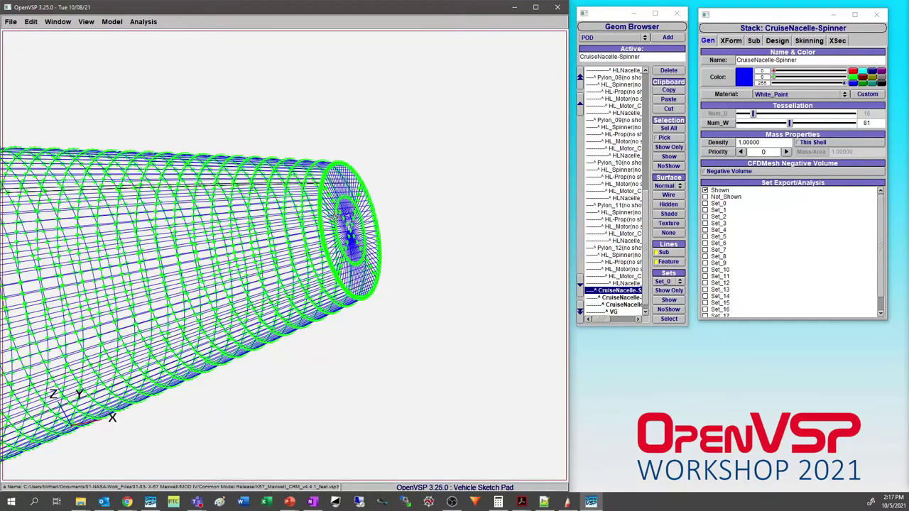
pyautogui.moveTo(350, 225); pyautogui.dragTo(323, 225)
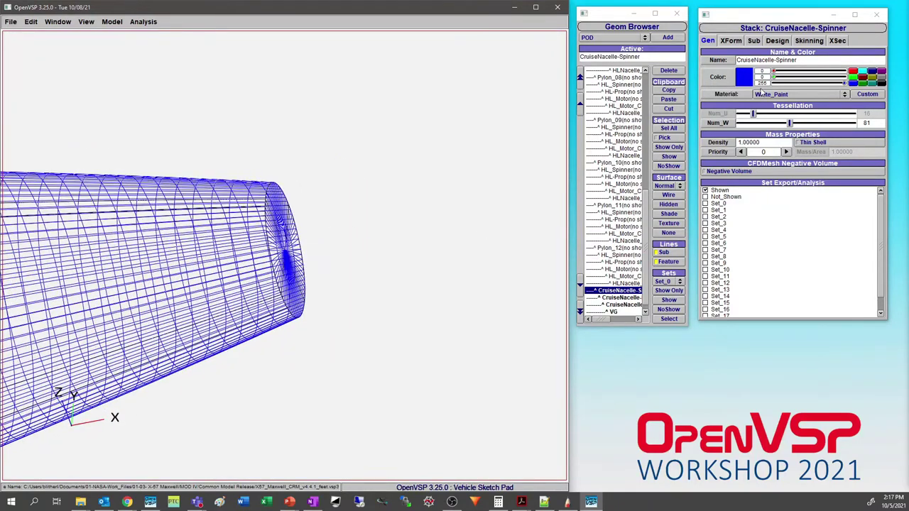
# Step: Open the last cross section of the CruiseNacelle-Tail component for editing
pyautogui.click(632, 299)
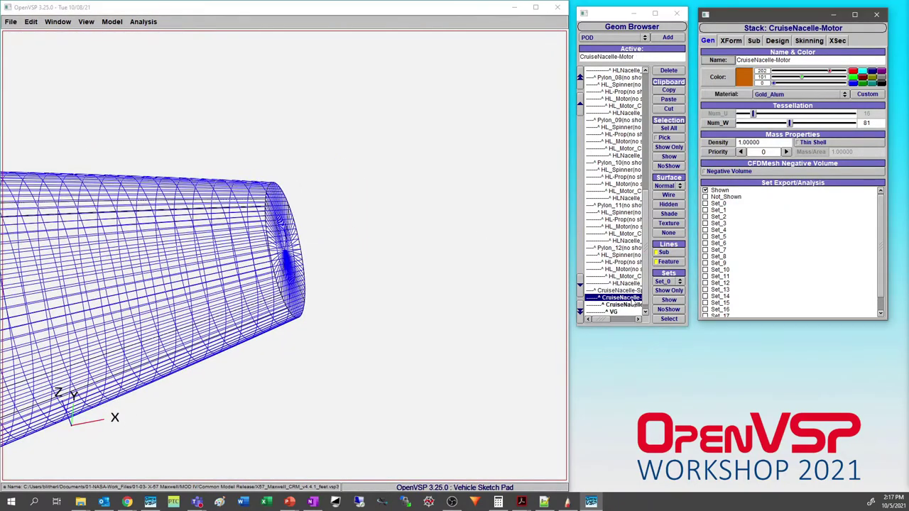
pyautogui.click(836, 43)
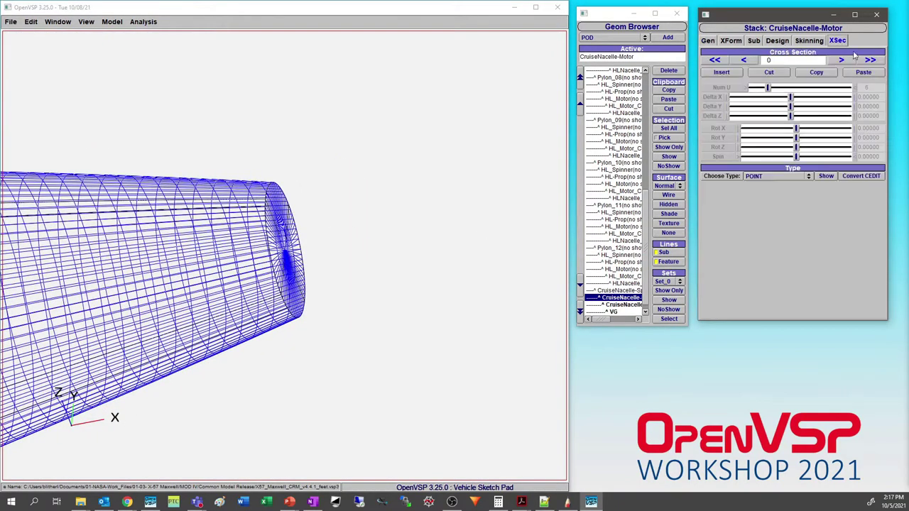
pyautogui.click(630, 306)
pyautogui.click(870, 61)
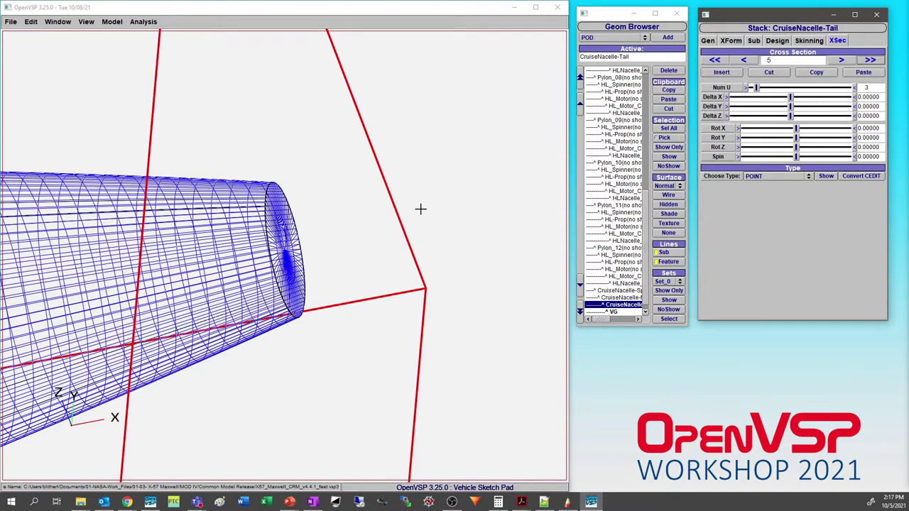
# Step: Try a large Delta X to extend the end point of the nacelle tail's last cross section aft
pyautogui.moveTo(791, 98); pyautogui.dragTo(790, 100)
pyautogui.moveTo(857, 97); pyautogui.dragTo(879, 97)
pyautogui.press('BackSpace')
pyautogui.write('5')
pyautogui.press('Return')
# Step: Set Delta X of the nacelle tail's last cross section to 0.1 to form a short pointed end
pyautogui.doubleClick(878, 96)
pyautogui.write('.1')
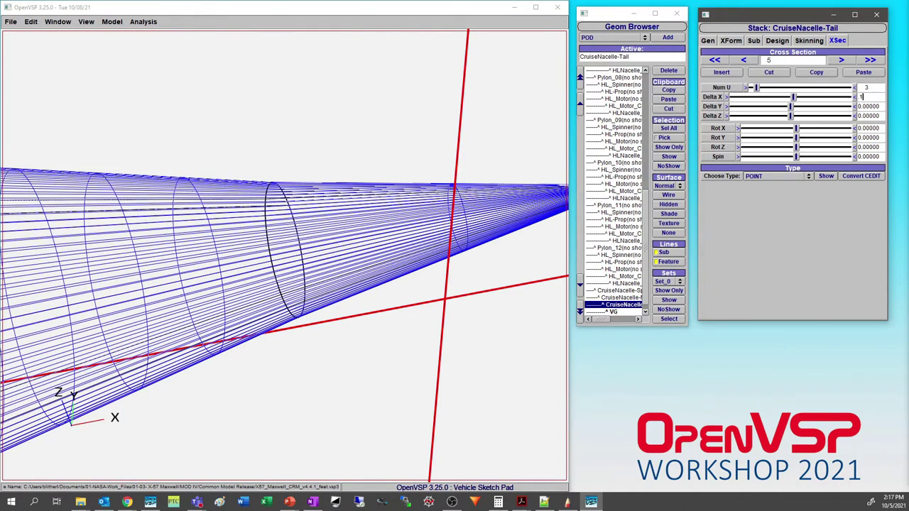
pyautogui.press('Return')
pyautogui.scroll(-5, 268, 273)
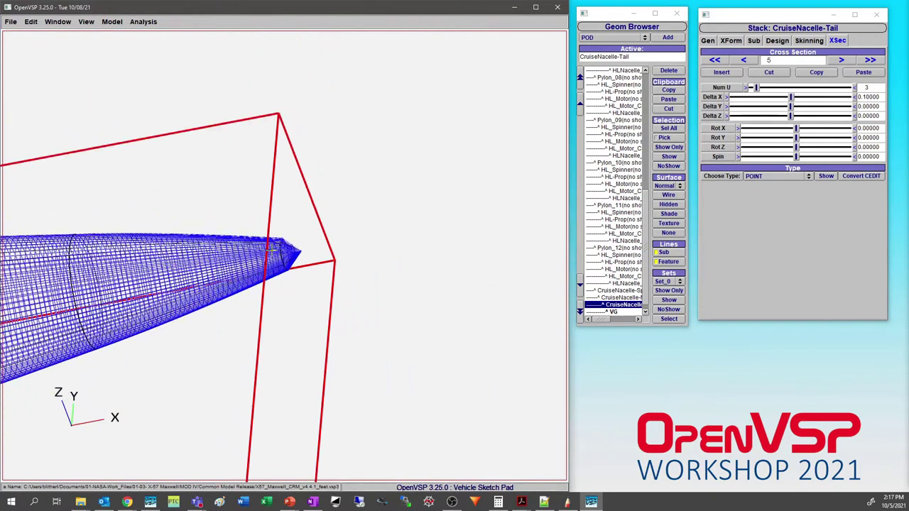
# Step: Examine the short pointed end on the aft tip of the nacelle tail from several angles
pyautogui.moveTo(253, 261); pyautogui.dragTo(306, 215)
pyautogui.moveTo(252, 233); pyautogui.dragTo(425, 223)
pyautogui.scroll(5, 252, 265)
pyautogui.moveTo(246, 284); pyautogui.dragTo(351, 250)
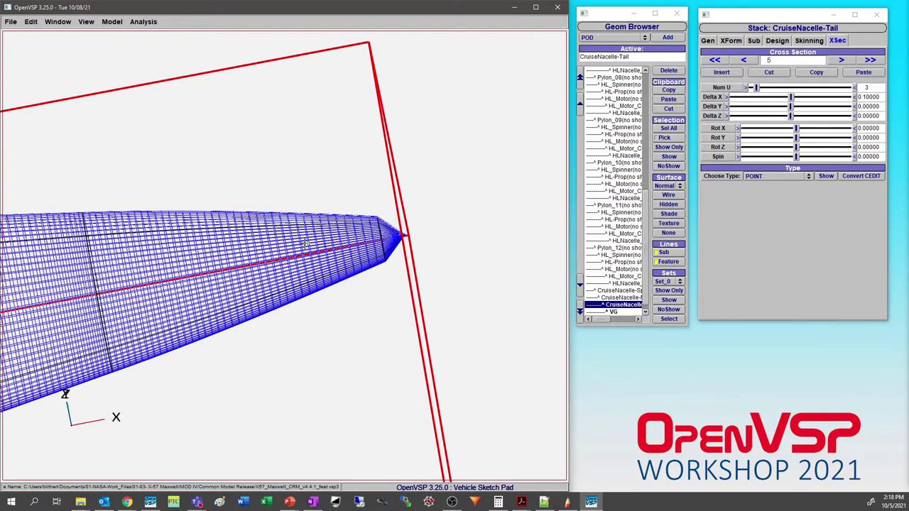
pyautogui.scroll(-5, 296, 215)
pyautogui.moveTo(258, 311); pyautogui.dragTo(254, 188, button='right')
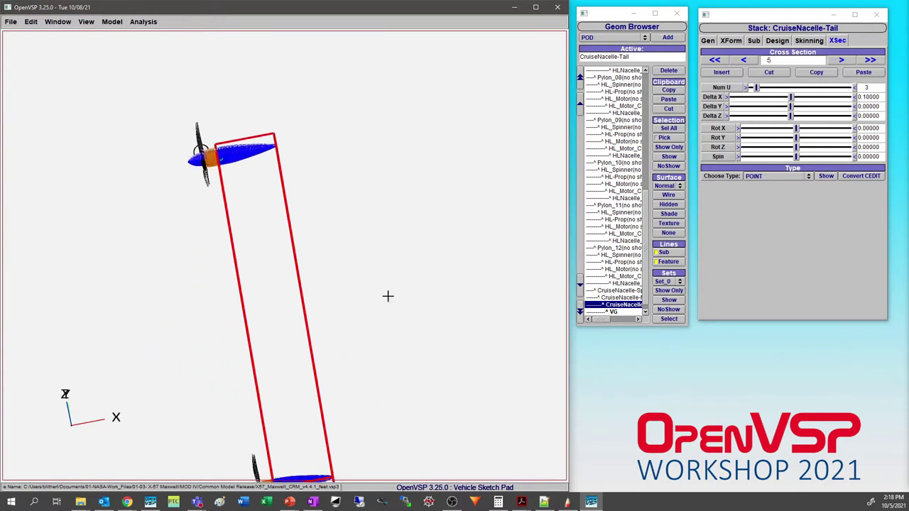
# Step: Show every component of the X-57 model again and view the complete aircraft with nothing selected
pyautogui.click(682, 134)
pyautogui.click(679, 130)
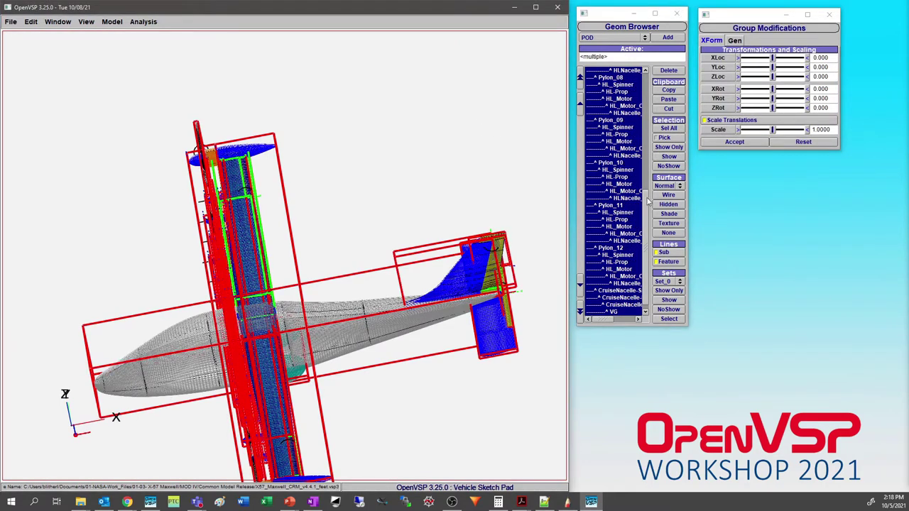
pyautogui.scroll(15, 616, 78)
pyautogui.click(615, 73)
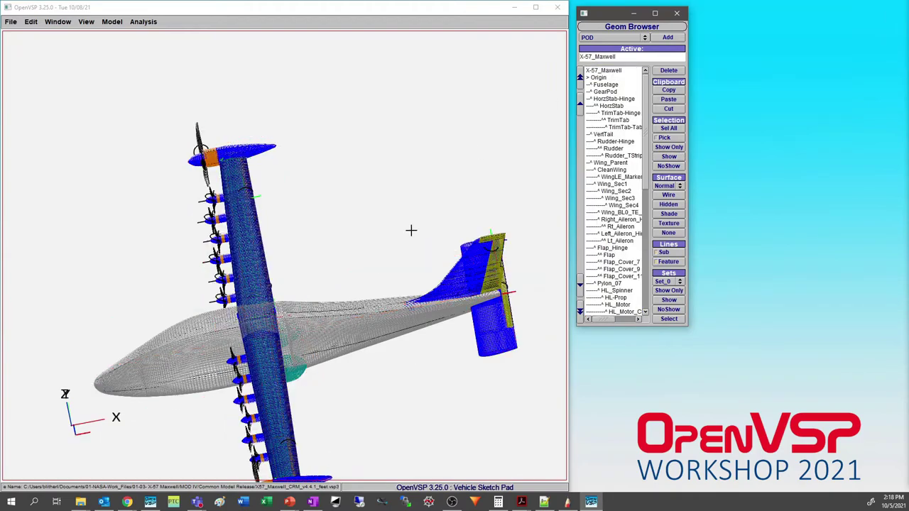
pyautogui.moveTo(432, 203); pyautogui.dragTo(343, 154)
pyautogui.scroll(5, 323, 197)
pyautogui.scroll(-6, 285, 227)
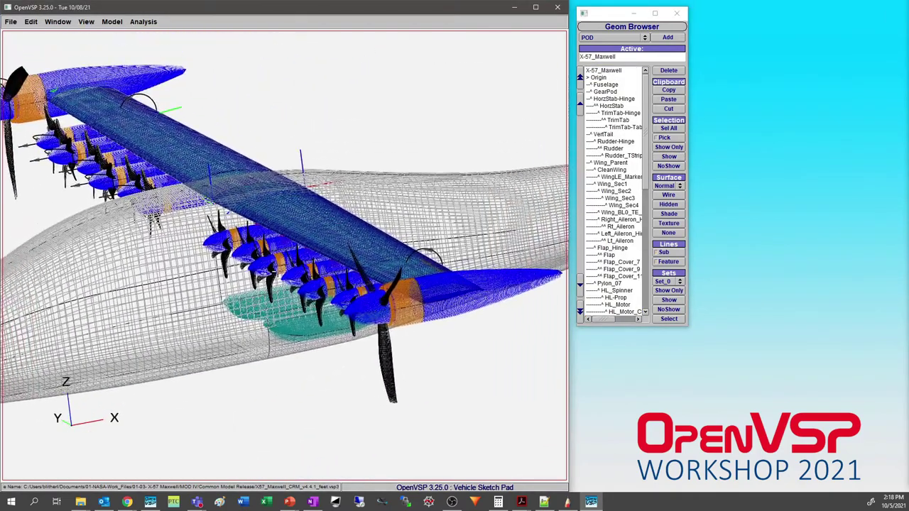
pyautogui.moveTo(284, 255); pyautogui.dragTo(319, 238)
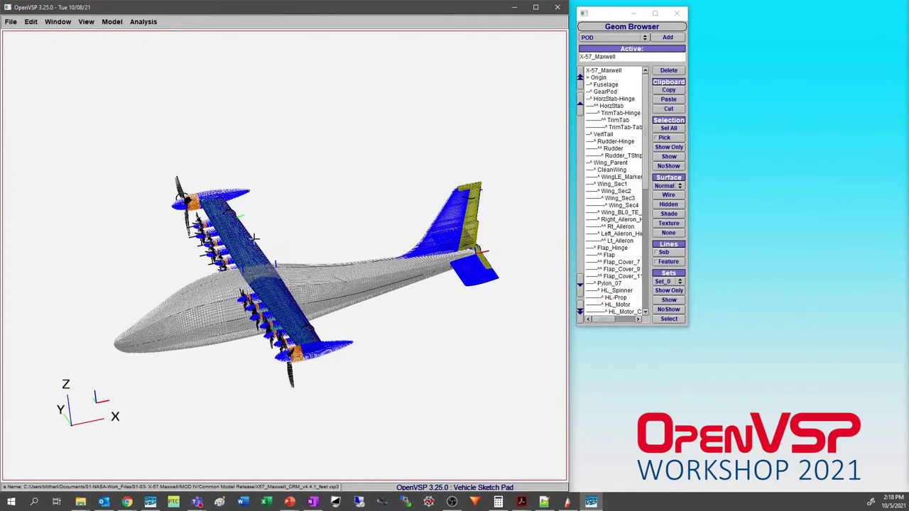
pyautogui.moveTo(284, 270); pyautogui.dragTo(271, 263)
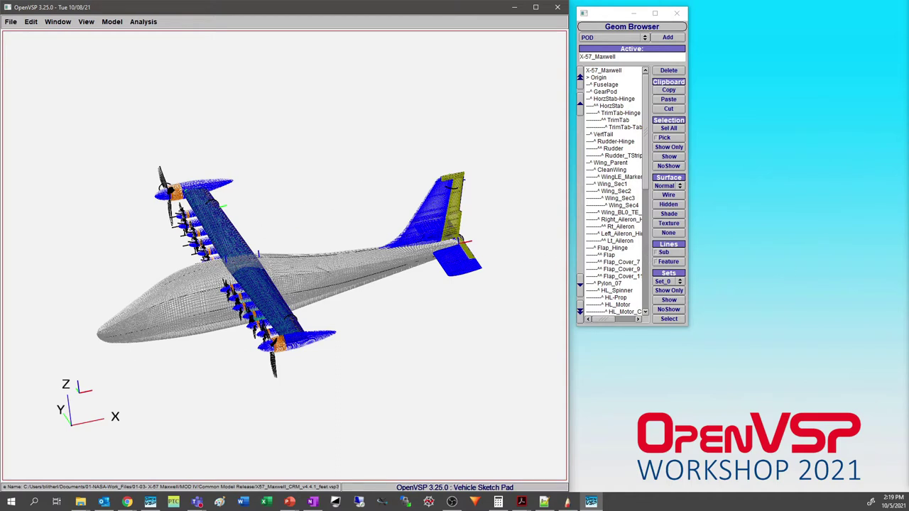
# Step: Start a new empty model and add a default WING component
pyautogui.click(11, 23)
pyautogui.click(163, 83)
pyautogui.click(625, 37)
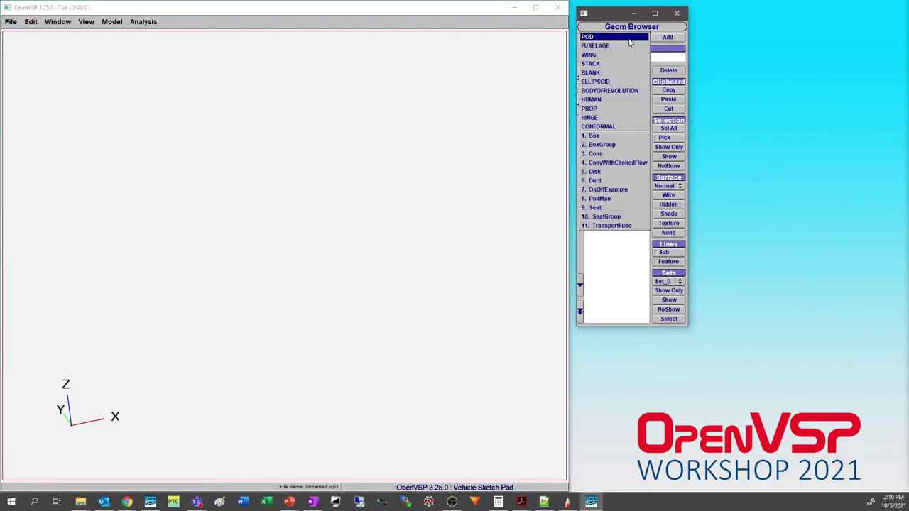
pyautogui.click(609, 60)
pyautogui.click(668, 37)
pyautogui.scroll(5, 296, 217)
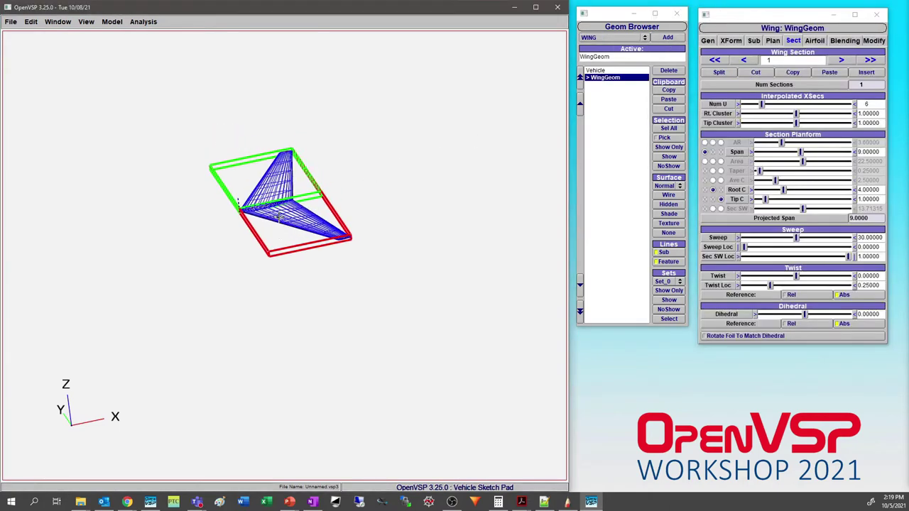
pyautogui.scroll(-4, 296, 216)
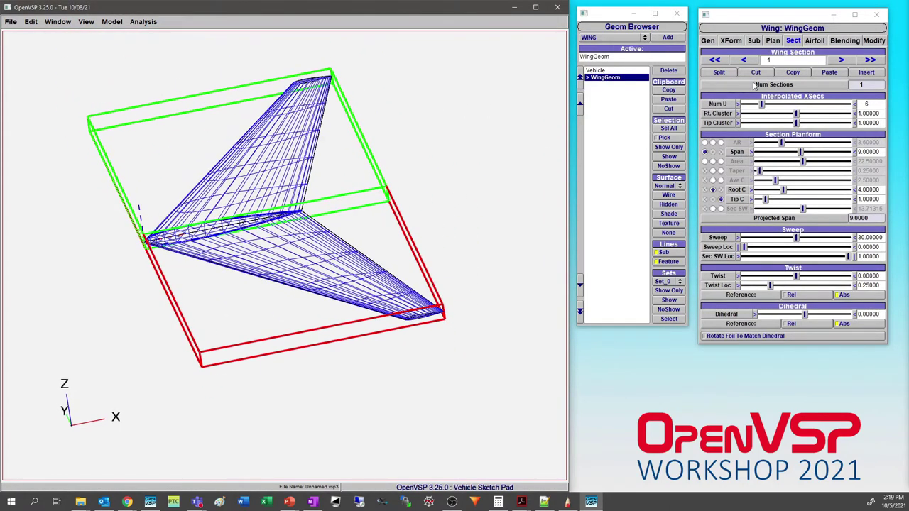
# Step: Change the wing's root airfoil to the WEDGE type and copy it to the tip airfoil
pyautogui.click(812, 42)
pyautogui.click(782, 94)
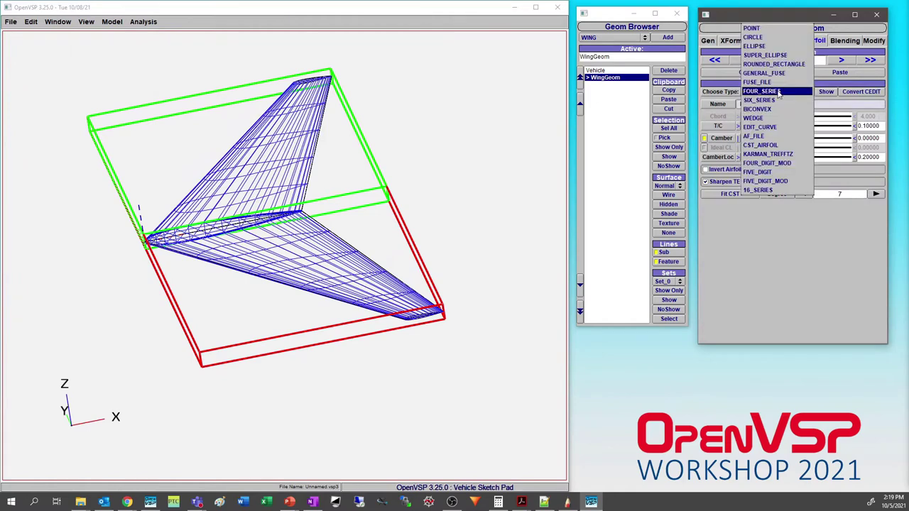
pyautogui.click(798, 118)
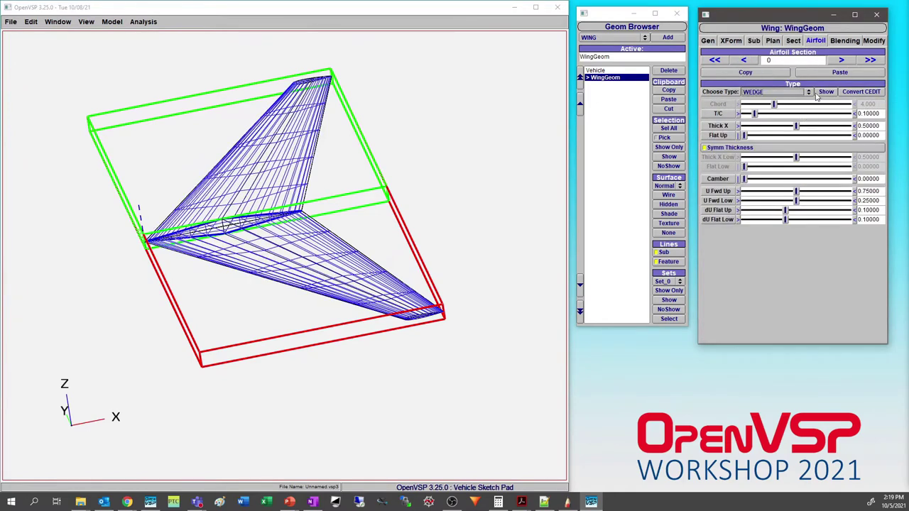
pyautogui.click(745, 72)
pyautogui.click(841, 59)
pyautogui.click(839, 72)
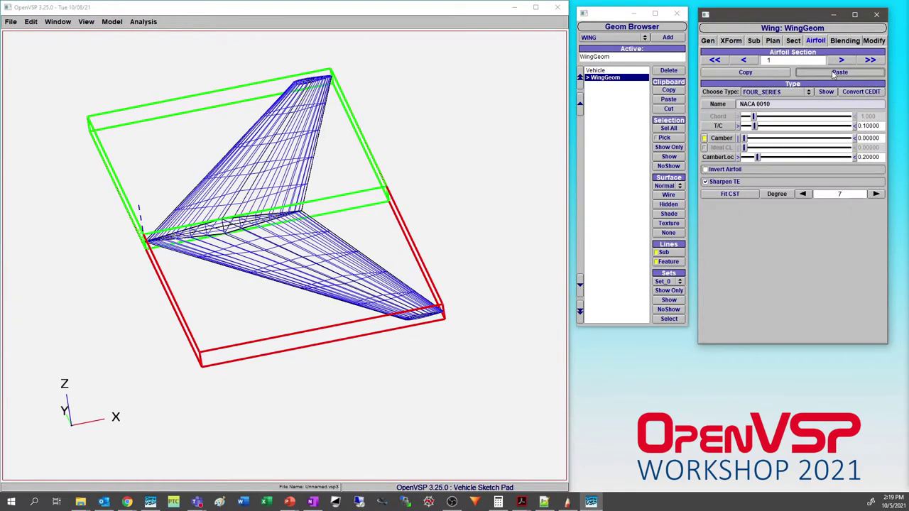
pyautogui.moveTo(308, 212); pyautogui.dragTo(292, 202)
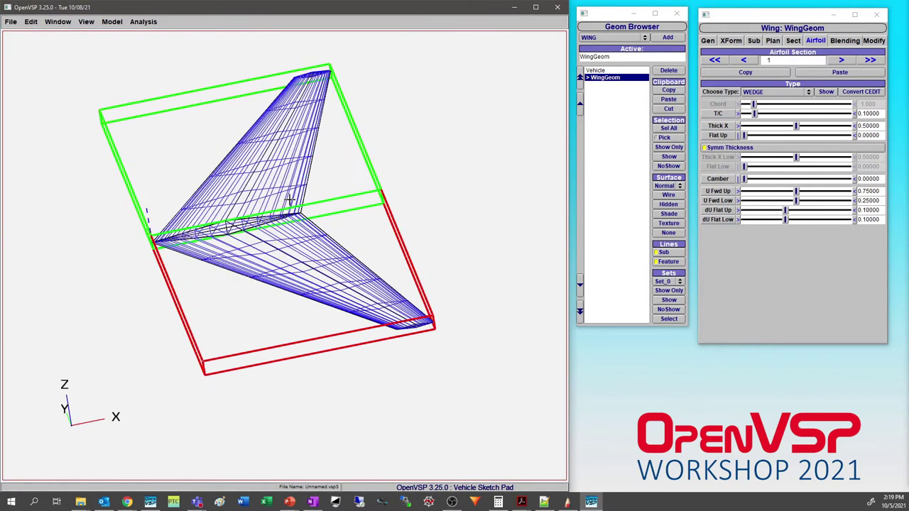
pyautogui.moveTo(292, 202); pyautogui.dragTo(309, 217, button='right')
pyautogui.moveTo(310, 217); pyautogui.dragTo(364, 225)
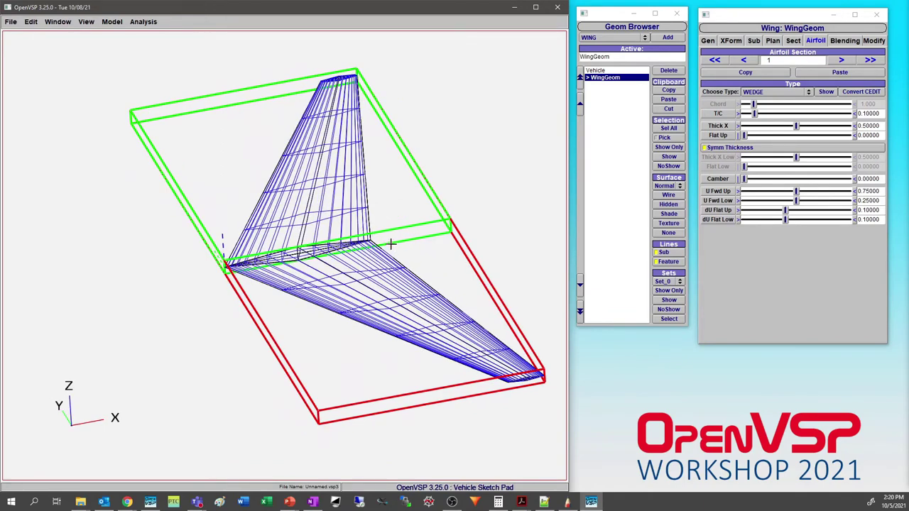
pyautogui.moveTo(312, 244); pyautogui.dragTo(295, 246)
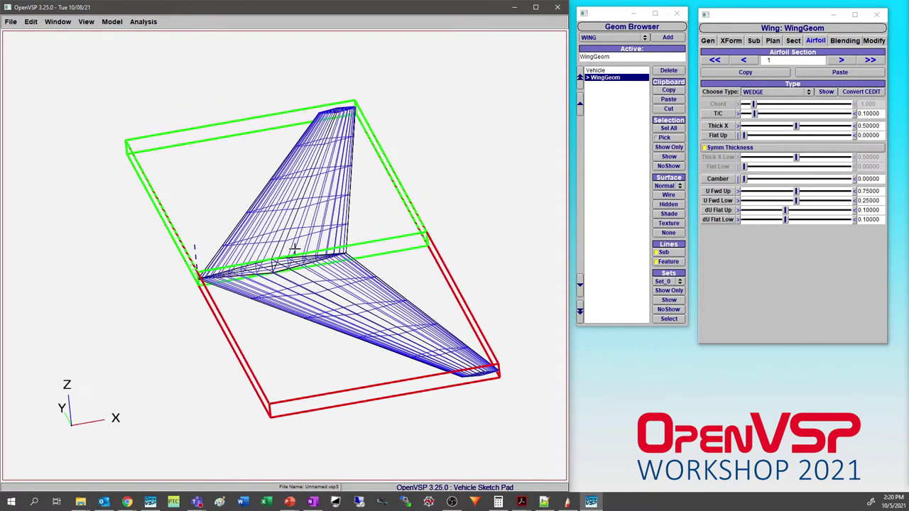
# Step: Set up a single-point VSPAERO case with alpha 2, one alpha point and Mach 2
pyautogui.click(143, 22)
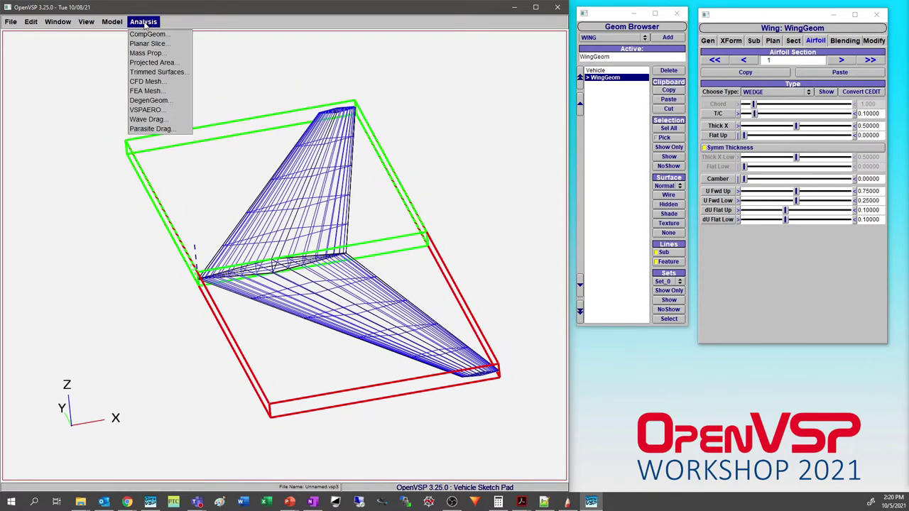
pyautogui.click(151, 112)
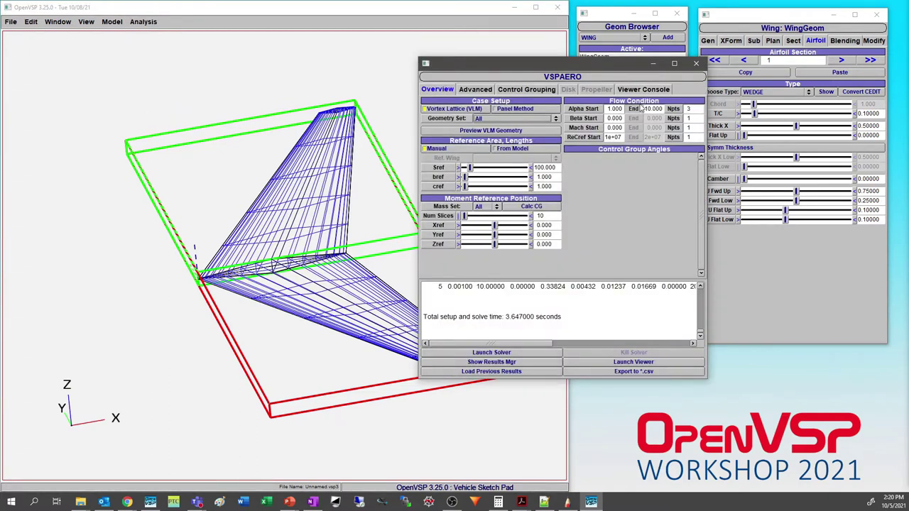
pyautogui.doubleClick(615, 109)
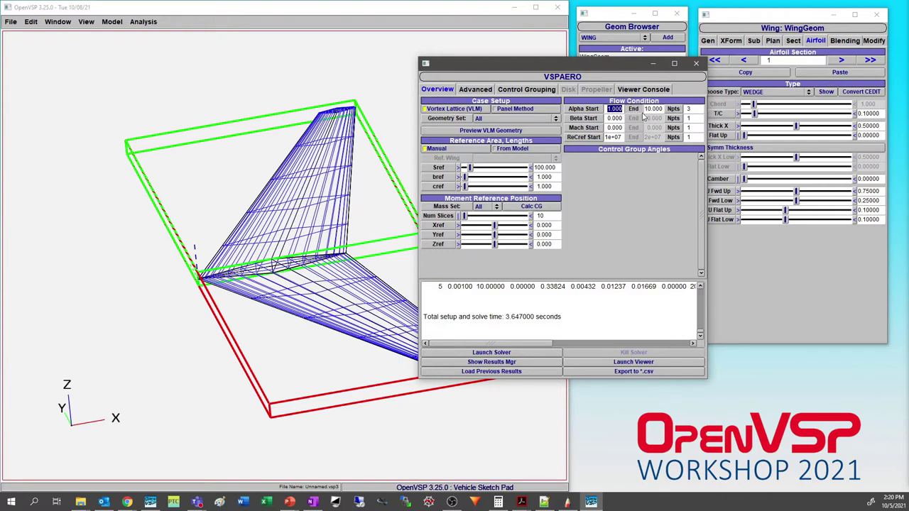
pyautogui.write('2')
pyautogui.press('Tab')
pyautogui.press('Tab')
pyautogui.write('1')
pyautogui.doubleClick(615, 127)
pyautogui.write('2')
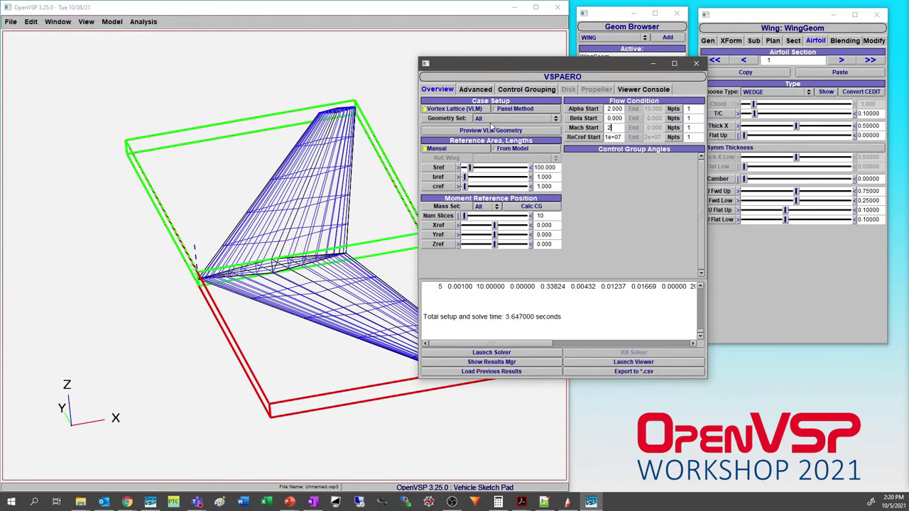
# Step: Run the VSPAERO solver, display the solution contours on the wing in the viewer, and close the result and analysis windows
pyautogui.click(512, 353)
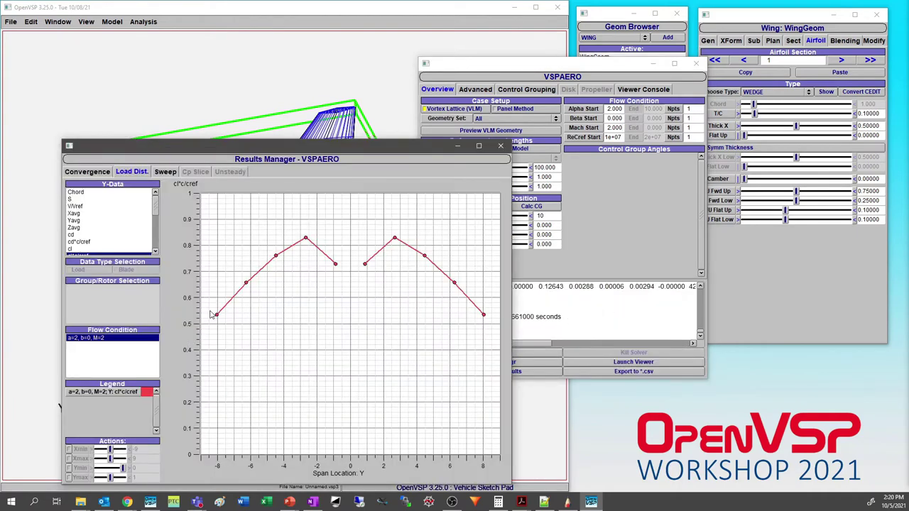
pyautogui.moveTo(248, 146); pyautogui.dragTo(209, 91)
pyautogui.click(617, 362)
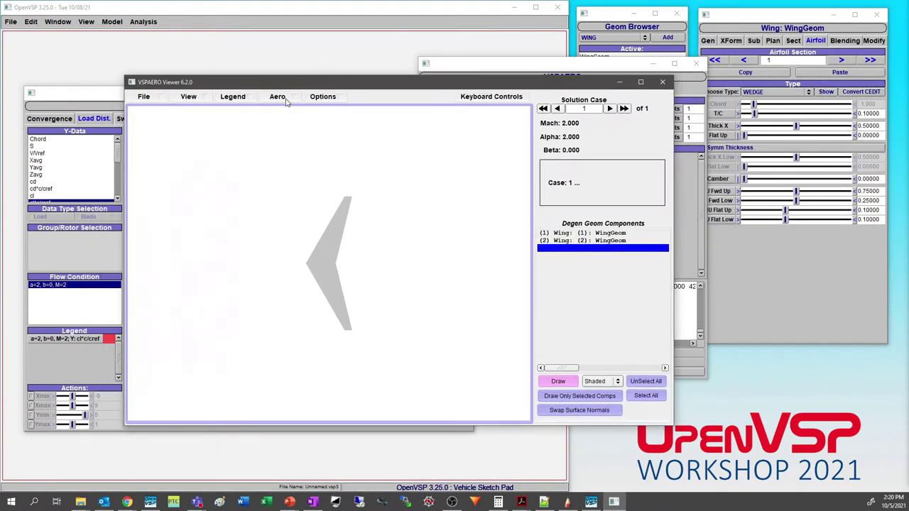
pyautogui.click(277, 96)
pyautogui.click(285, 118)
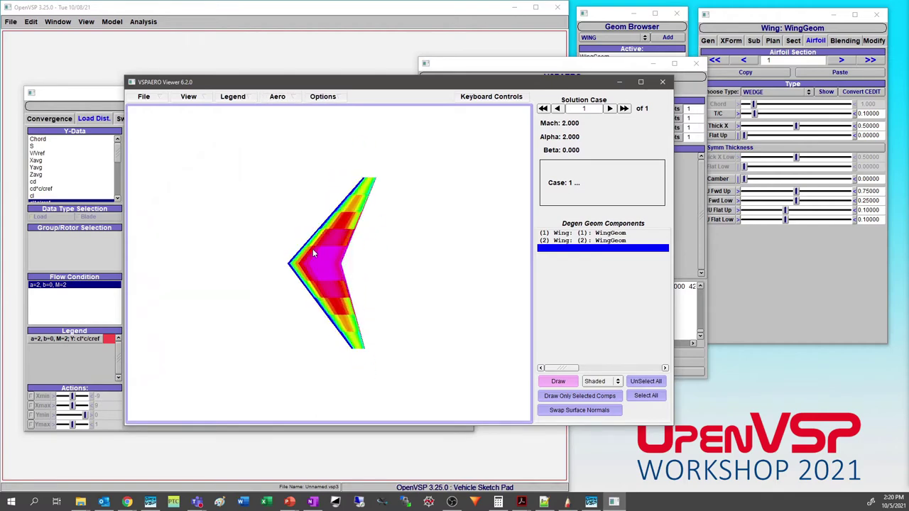
pyautogui.click(663, 81)
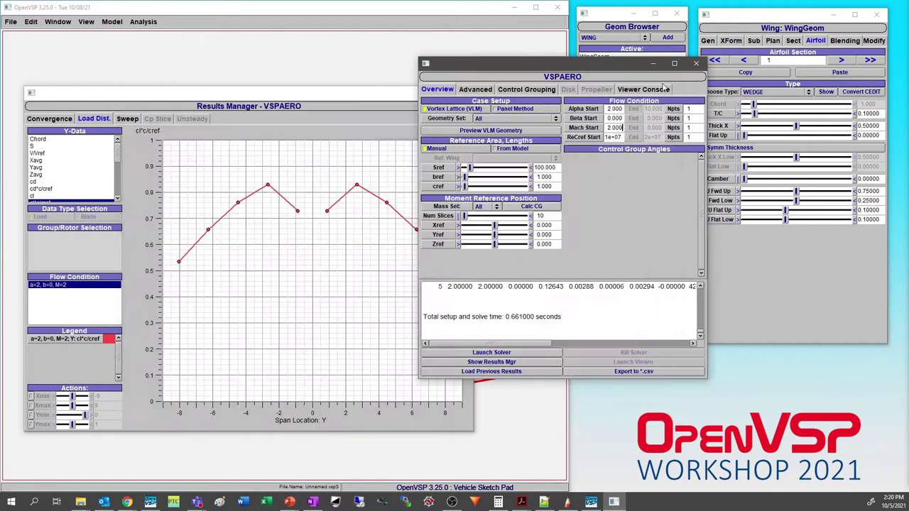
pyautogui.click(381, 105)
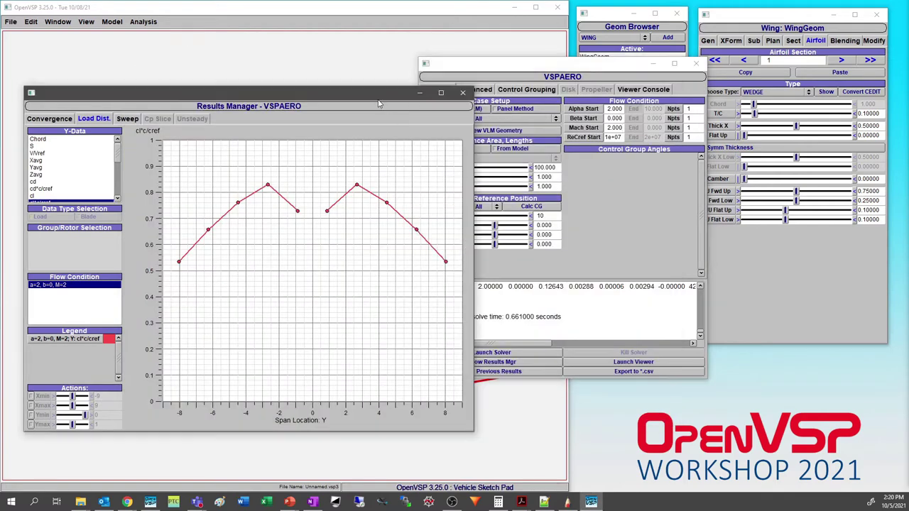
pyautogui.click(462, 93)
pyautogui.click(696, 64)
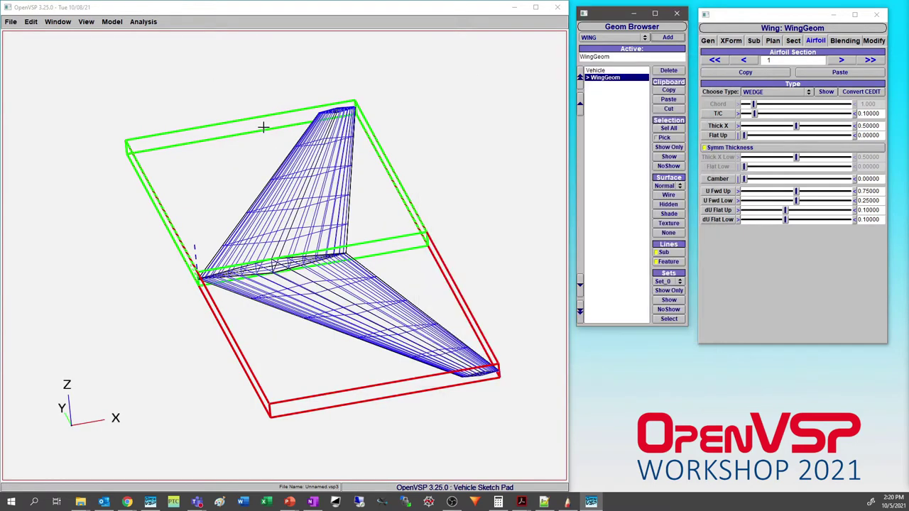
# Step: Delete the wedge-airfoil wing and add a default PROP component in its place
pyautogui.click(668, 71)
pyautogui.click(614, 37)
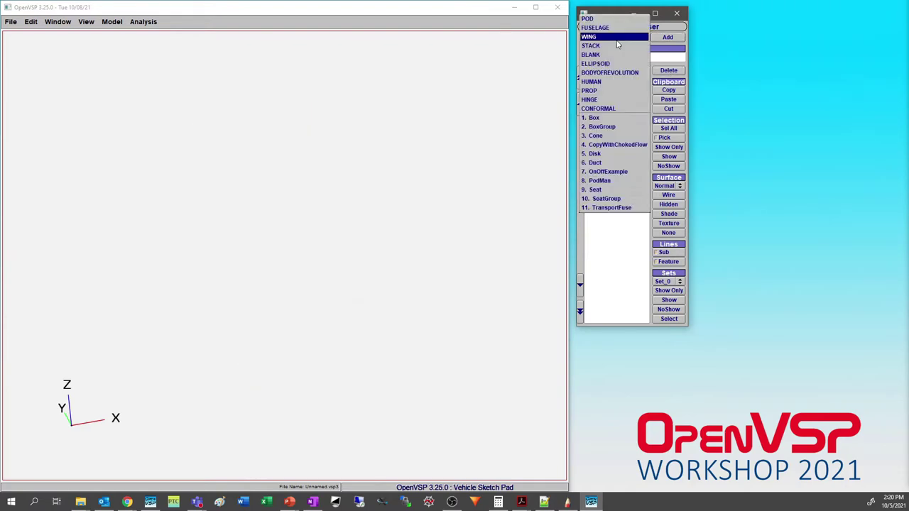
pyautogui.click(589, 91)
pyautogui.click(667, 38)
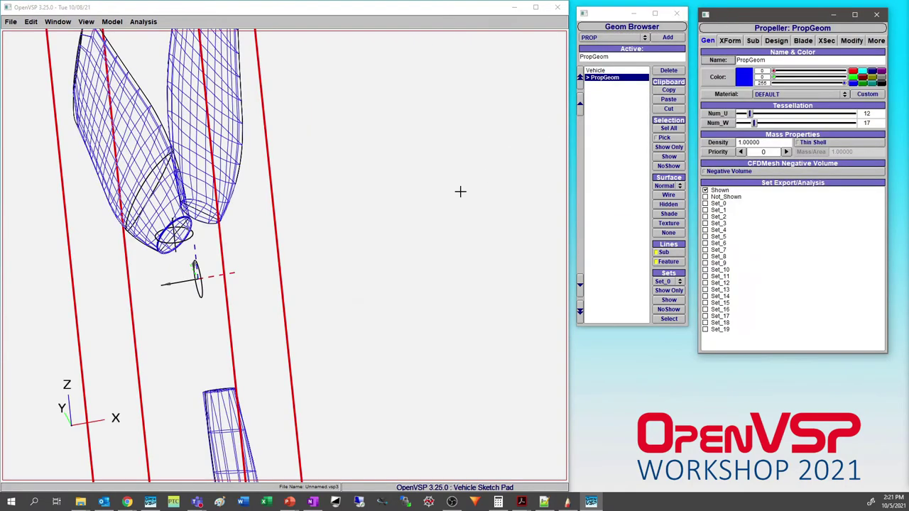
pyautogui.moveTo(335, 218); pyautogui.dragTo(425, 232)
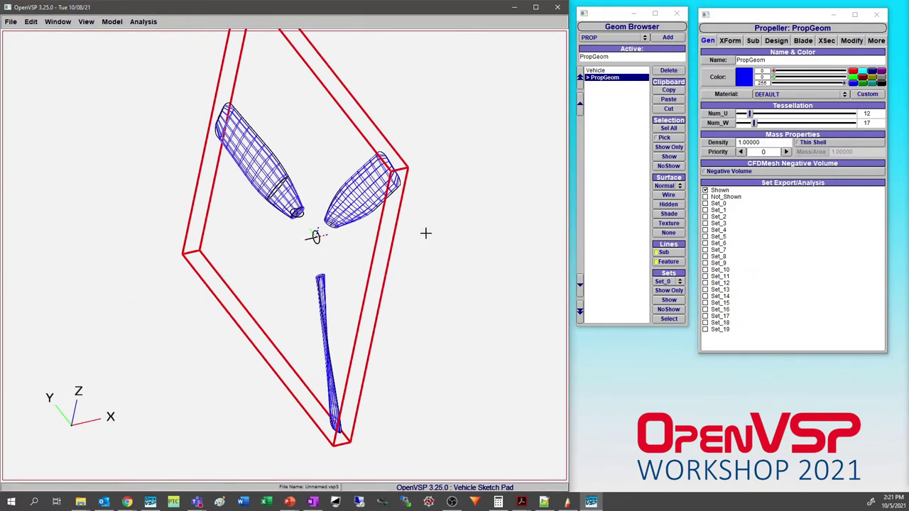
# Step: Set the propeller's diameter to 2 and its number of blades to 5
pyautogui.click(776, 40)
pyautogui.doubleClick(870, 79)
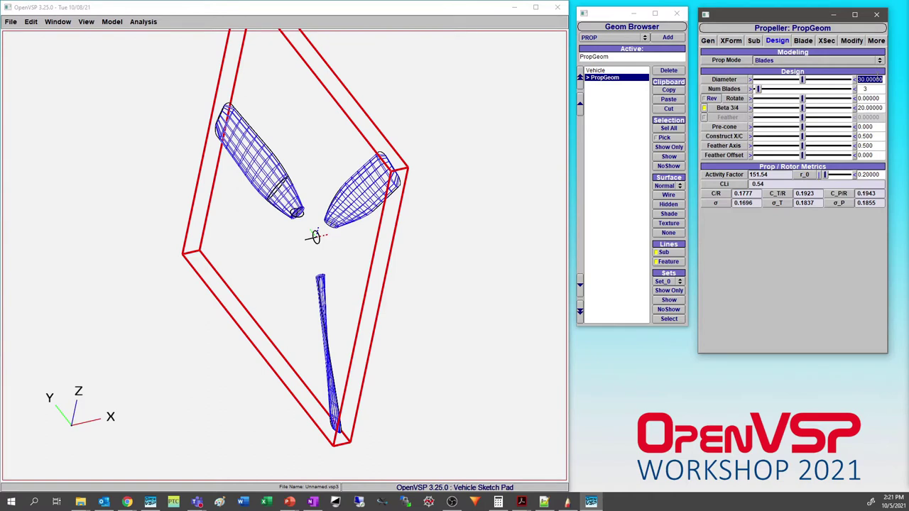
pyautogui.write('2')
pyautogui.press('Return')
pyautogui.moveTo(343, 236); pyautogui.dragTo(404, 229)
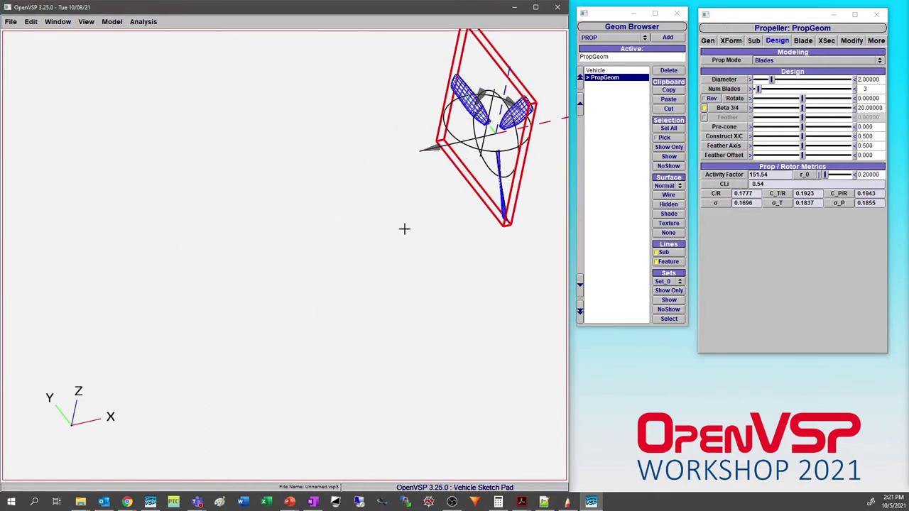
pyautogui.moveTo(404, 228); pyautogui.dragTo(244, 313, button='right')
pyautogui.doubleClick(874, 88)
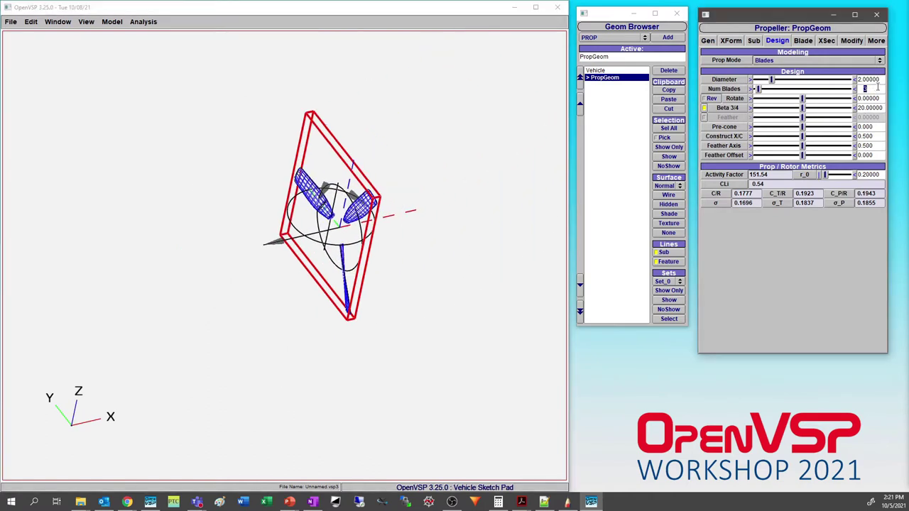
pyautogui.write('5')
pyautogui.press('Return')
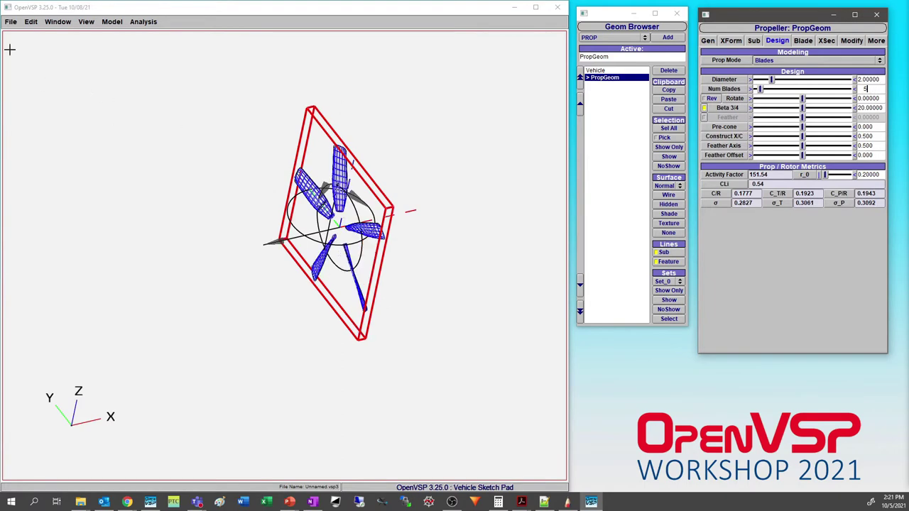
# Step: Open the example file prop.vsp3 from the vspaero_ex/Isolated_Rotor/Unsteady_Rotating_Blades folder
pyautogui.click(12, 21)
pyautogui.click(14, 43)
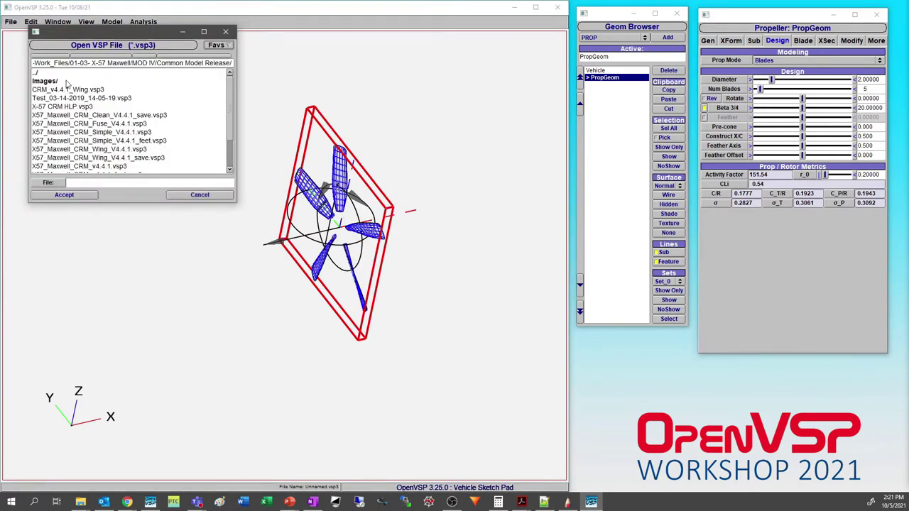
pyautogui.click(226, 45)
pyautogui.click(255, 73)
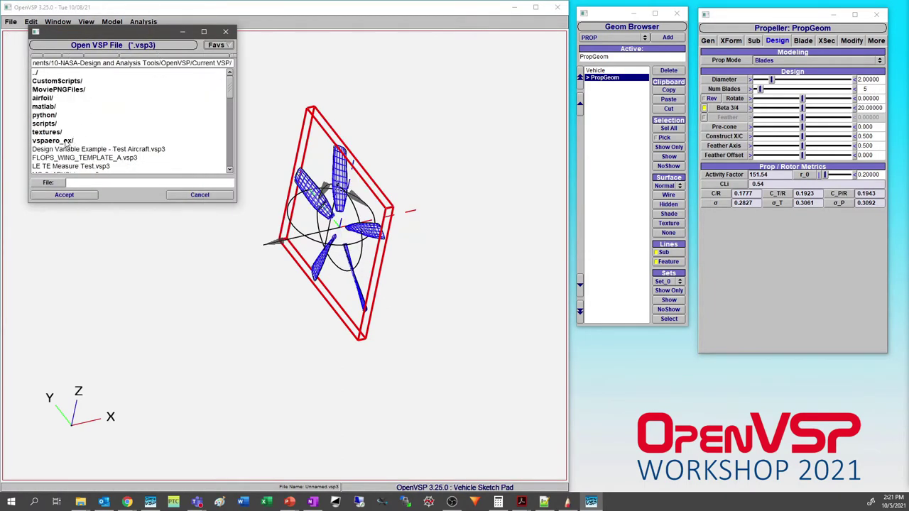
pyautogui.click(57, 81)
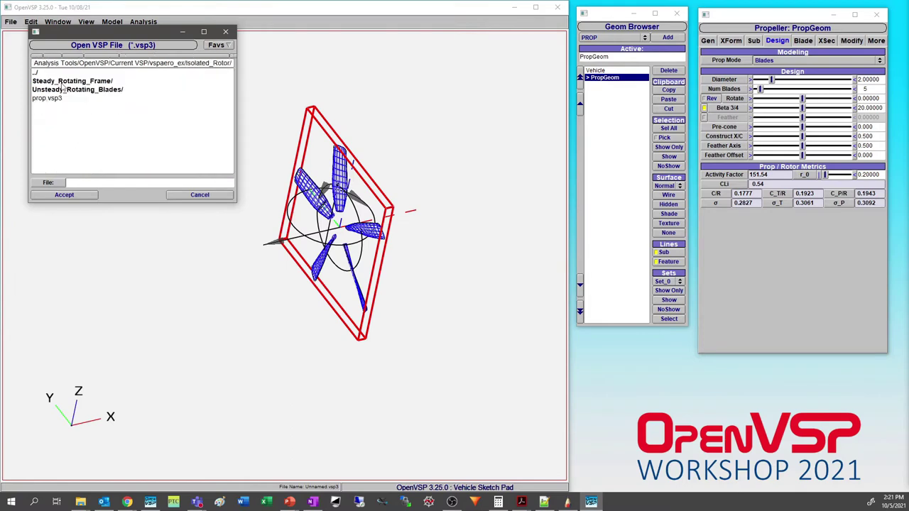
pyautogui.doubleClick(83, 93)
pyautogui.click(74, 86)
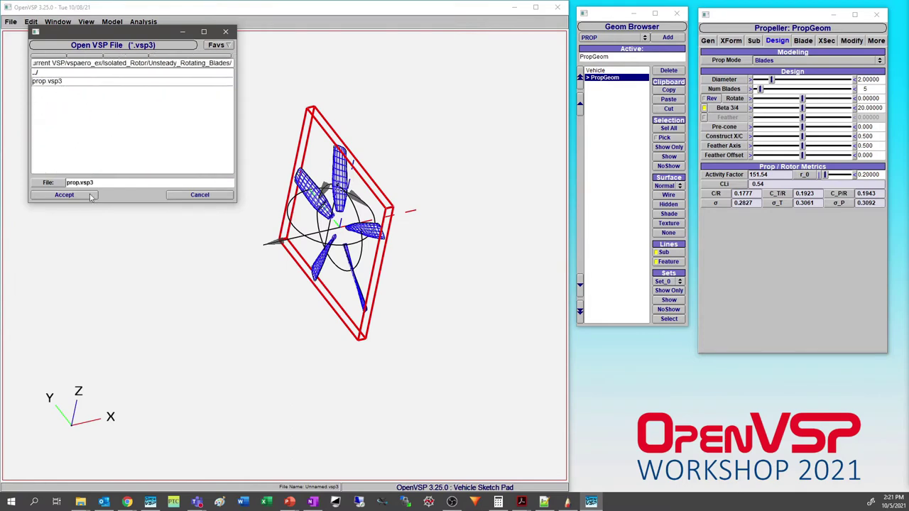
pyautogui.click(81, 196)
pyautogui.scroll(-5, 323, 229)
pyautogui.moveTo(323, 229)
pyautogui.mouseDown()
pyautogui.moveTo(416, 199)
pyautogui.moveTo(368, 222)
pyautogui.moveTo(313, 229)
pyautogui.mouseUp()
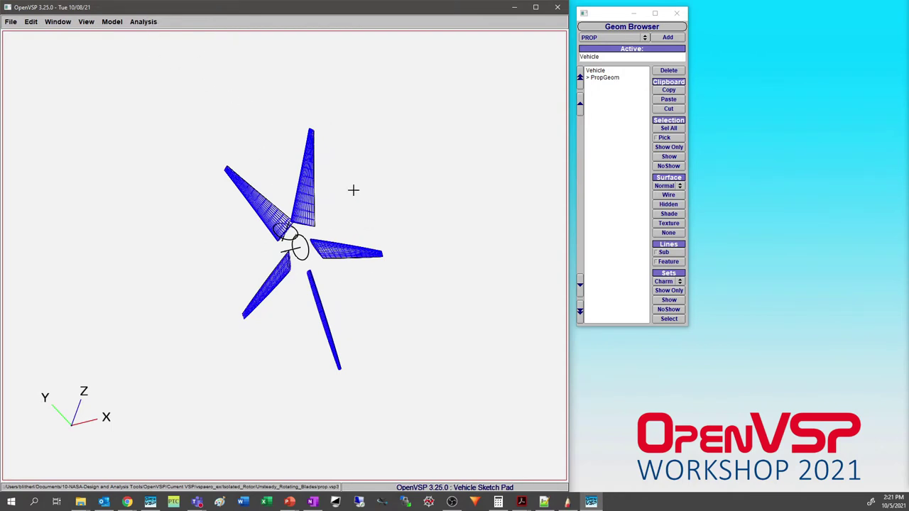
# Step: Select the PropGeom component and inspect its design parameters and blade mesh
pyautogui.click(612, 82)
pyautogui.click(609, 77)
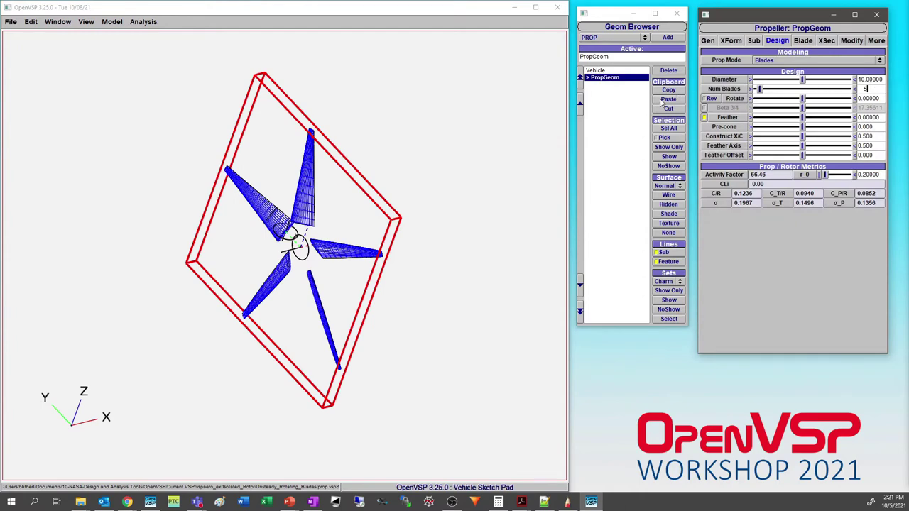
pyautogui.scroll(5, 284, 146)
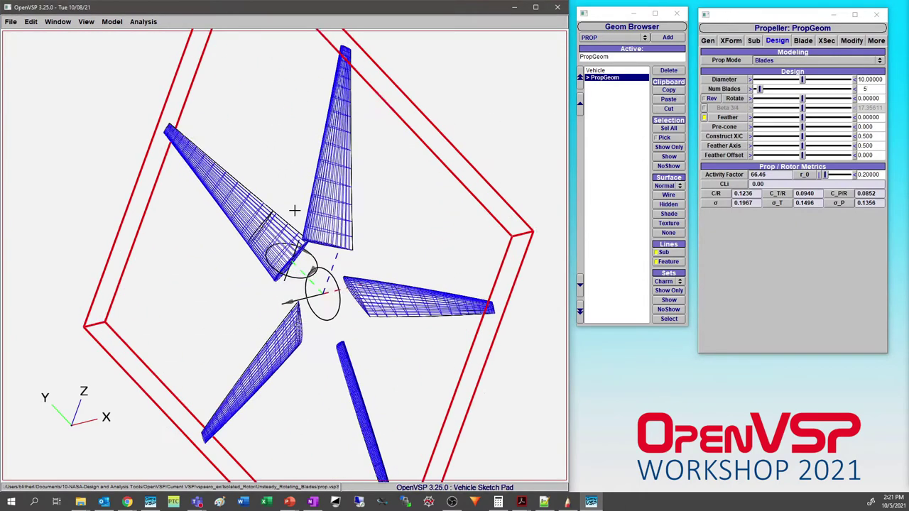
pyautogui.scroll(1, 293, 208)
# Step: Bring up the advanced VSPAERO case settings and set the number of CPUs to 8
pyautogui.click(143, 21)
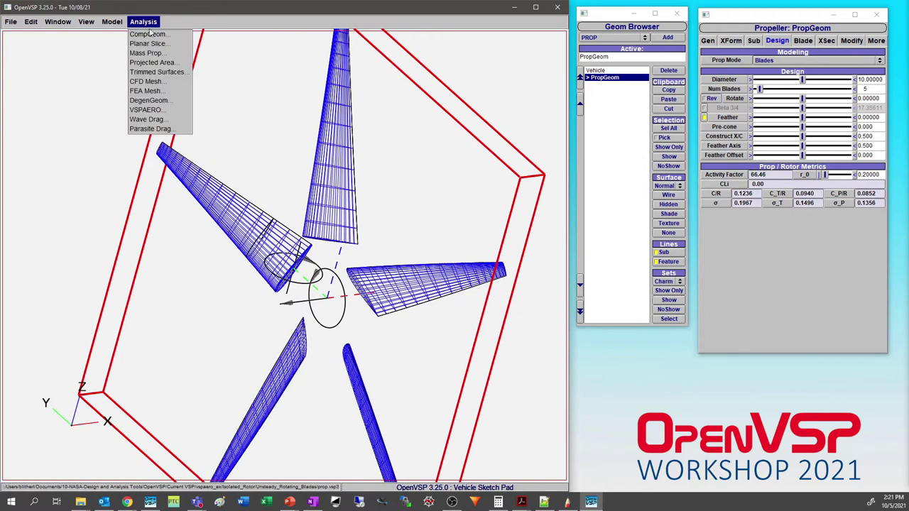
pyautogui.click(146, 110)
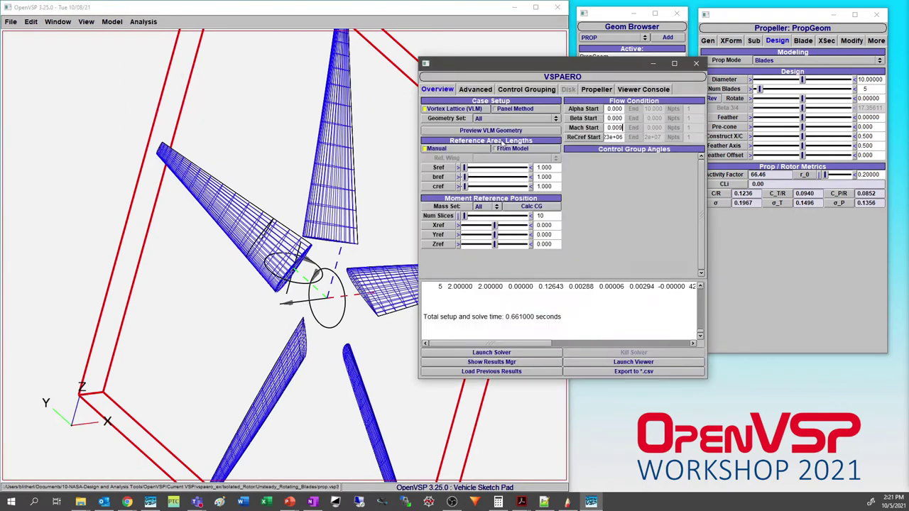
pyautogui.click(476, 90)
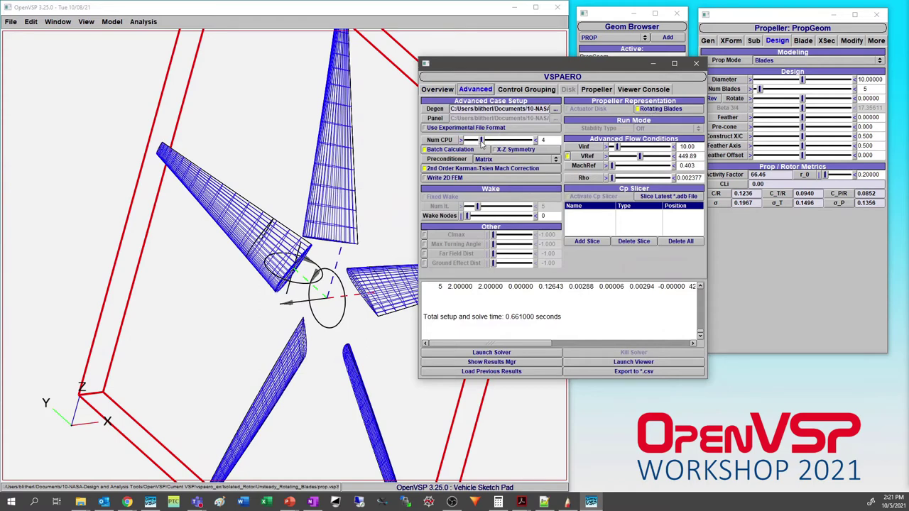
pyautogui.moveTo(482, 140); pyautogui.dragTo(503, 140)
# Step: Set the wake nodes to 64 and enable a far field distance of 100
pyautogui.moveTo(304, 214); pyautogui.dragTo(315, 241)
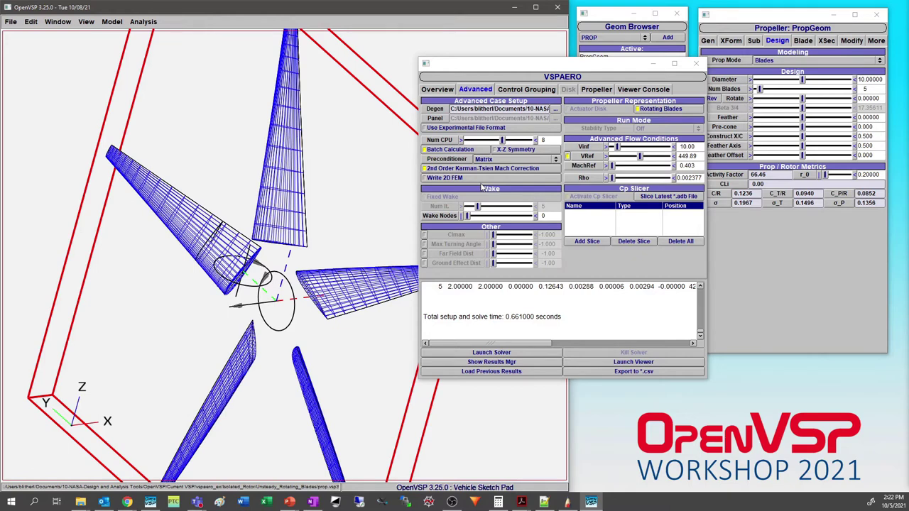
pyautogui.click(559, 215)
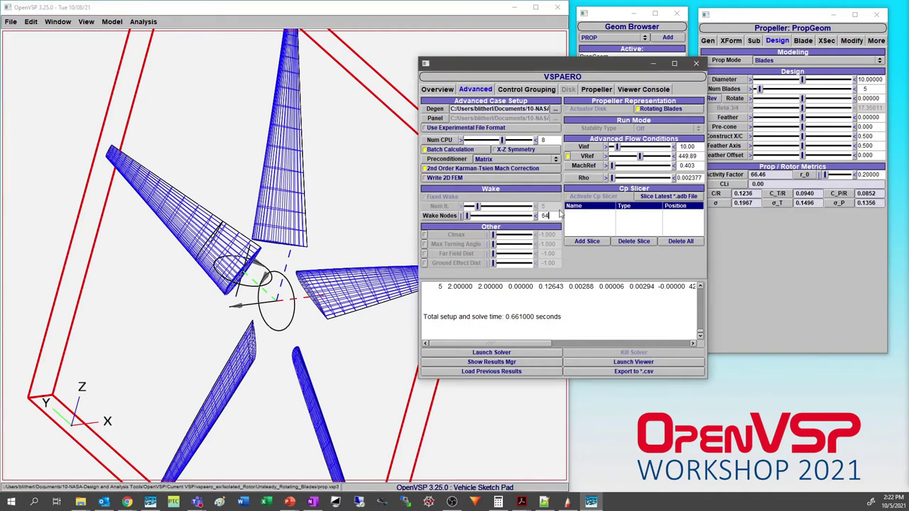
pyautogui.press('Return')
pyautogui.click(424, 253)
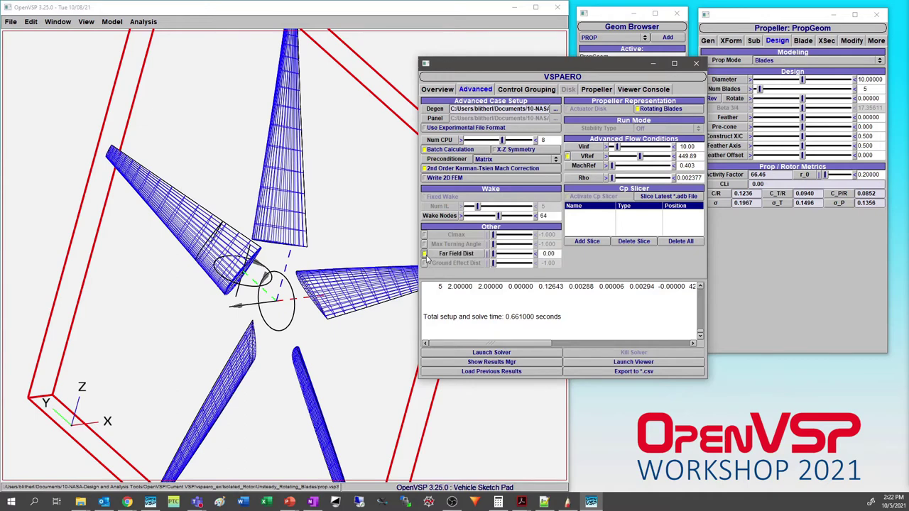
pyautogui.doubleClick(558, 254)
pyautogui.write('100')
pyautogui.press('Return')
# Step: Enable the automatic time step with 6 propeller revolutions and launch the VSPAERO solver
pyautogui.click(611, 91)
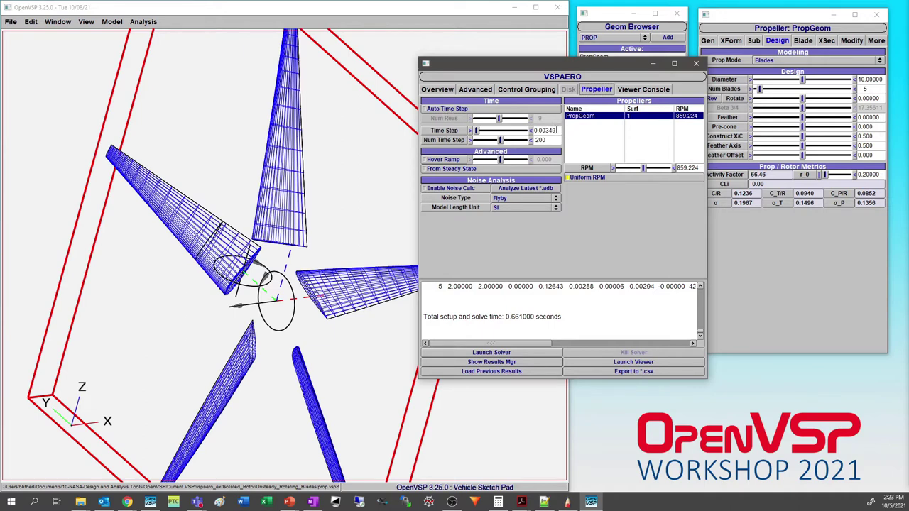
pyautogui.click(458, 110)
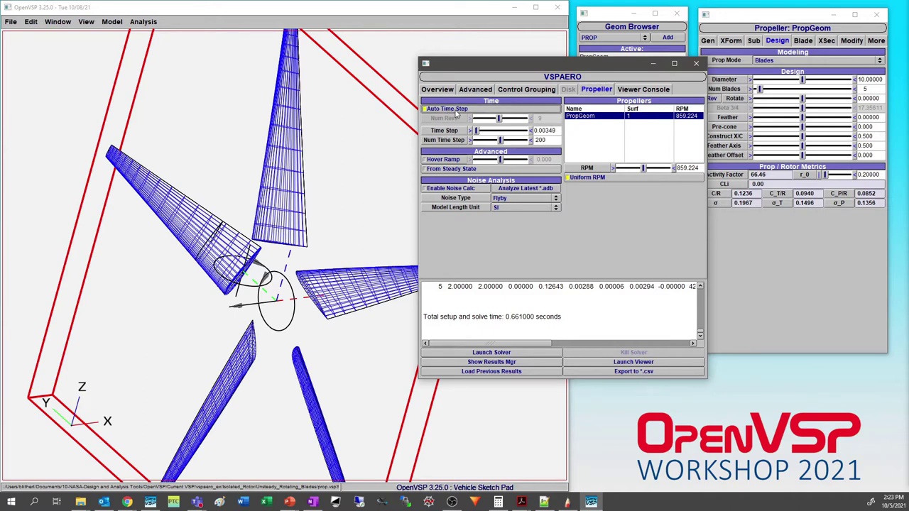
pyautogui.doubleClick(549, 118)
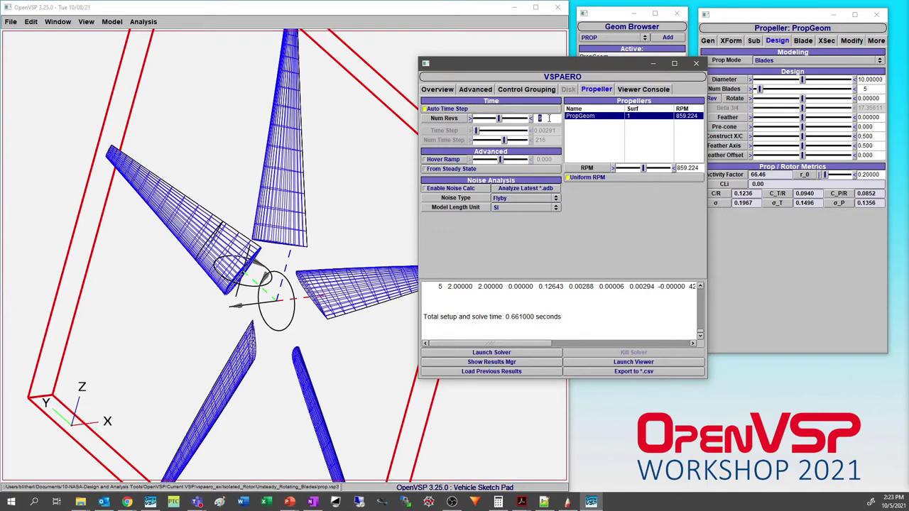
pyautogui.write('6')
pyautogui.press('Return')
pyautogui.click(438, 90)
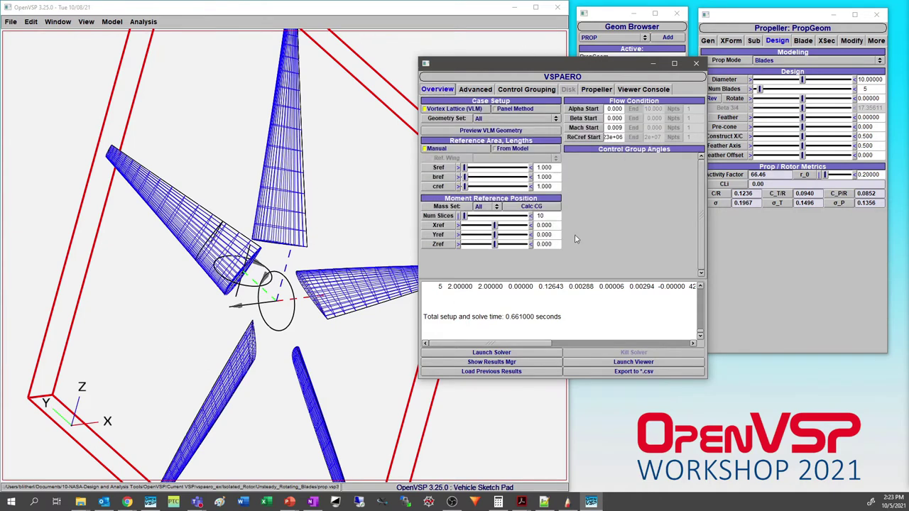
pyautogui.click(502, 353)
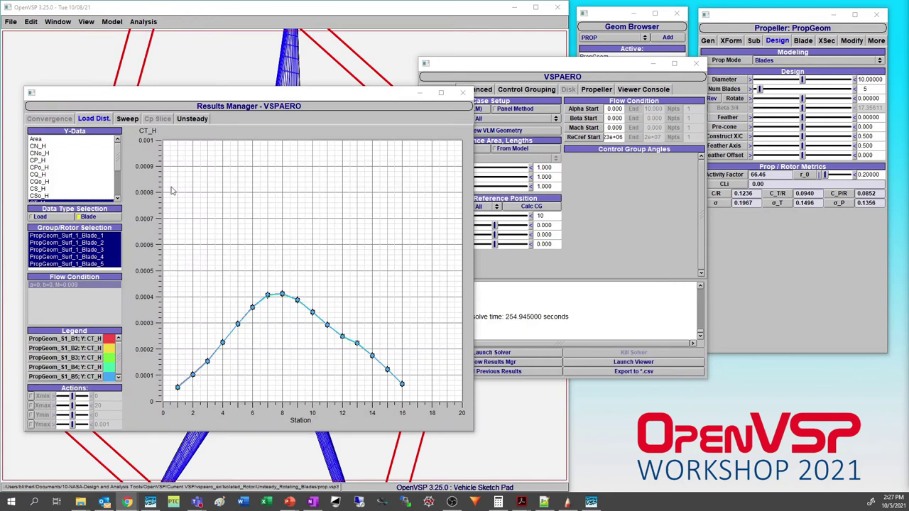
# Step: Examine the CT_H blade load distribution and its available variables, and switch to the cl*c/cref load data
pyautogui.moveTo(132, 94); pyautogui.dragTo(286, 74)
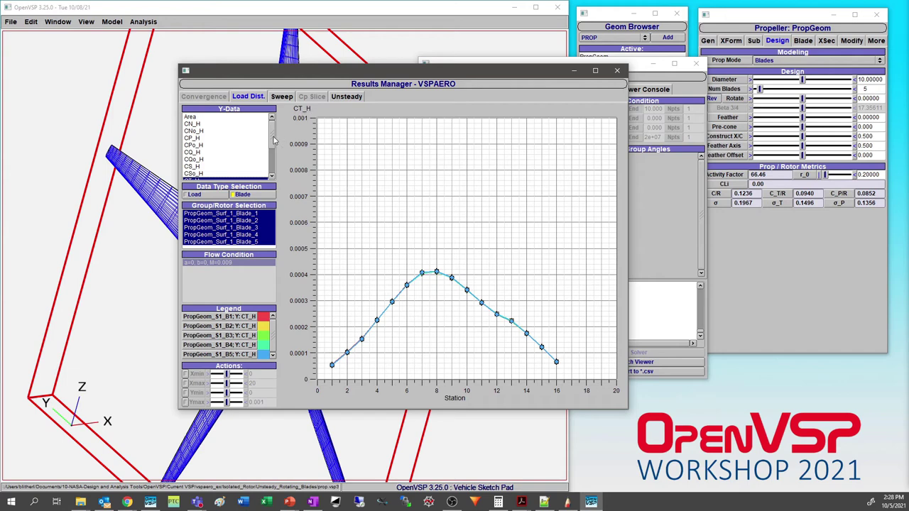
pyautogui.scroll(-1, 272, 142)
pyautogui.scroll(-3, 272, 142)
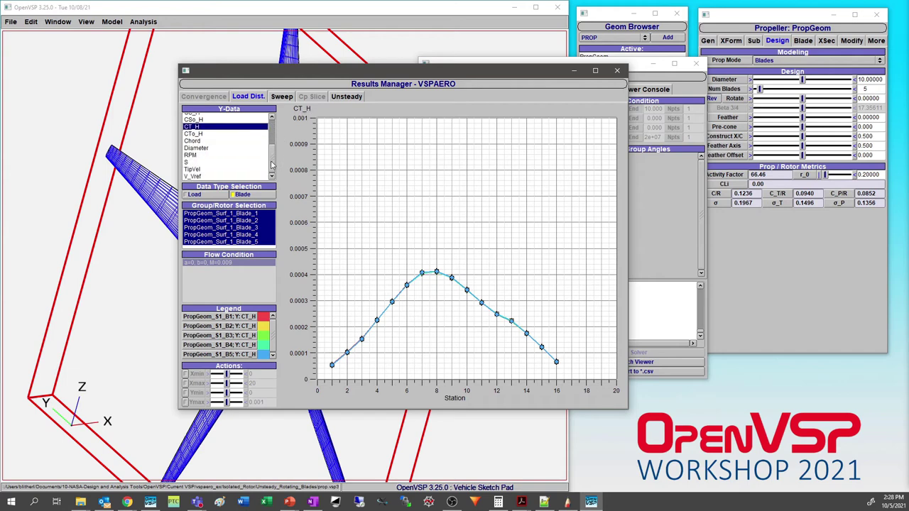
pyautogui.scroll(4, 270, 140)
pyautogui.scroll(-1, 271, 139)
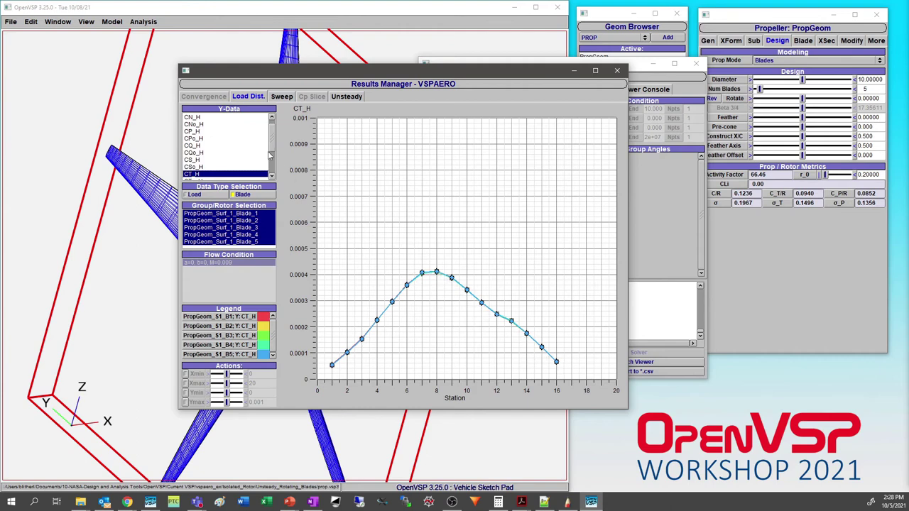
pyautogui.moveTo(272, 142)
pyautogui.mouseDown()
pyautogui.moveTo(271, 163)
pyautogui.moveTo(272, 132)
pyautogui.mouseUp()
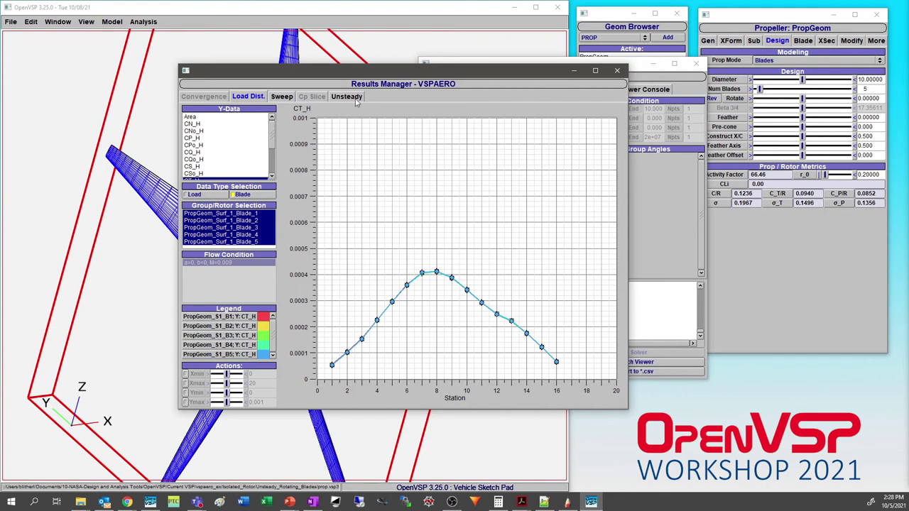
pyautogui.click(222, 196)
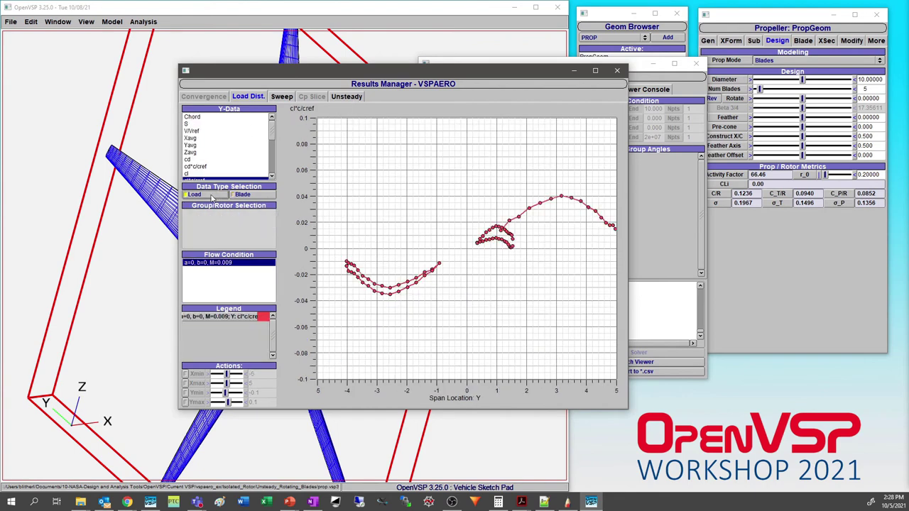
pyautogui.moveTo(274, 134); pyautogui.dragTo(275, 147)
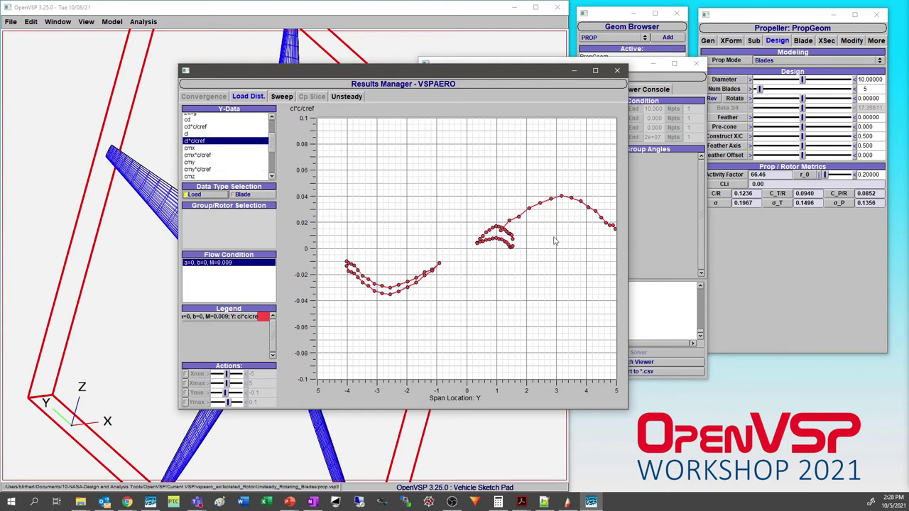
# Step: Show the unsteady rotor results and plot CT against time
pyautogui.click(354, 98)
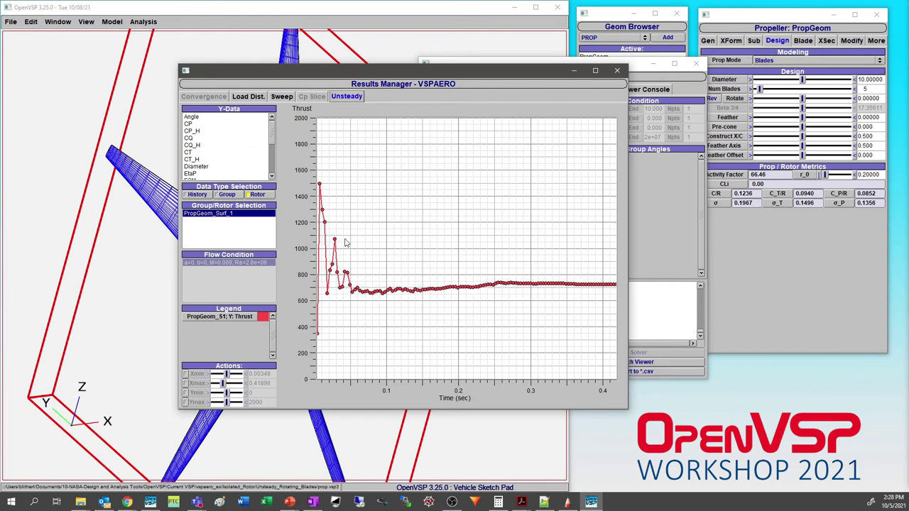
pyautogui.click(190, 152)
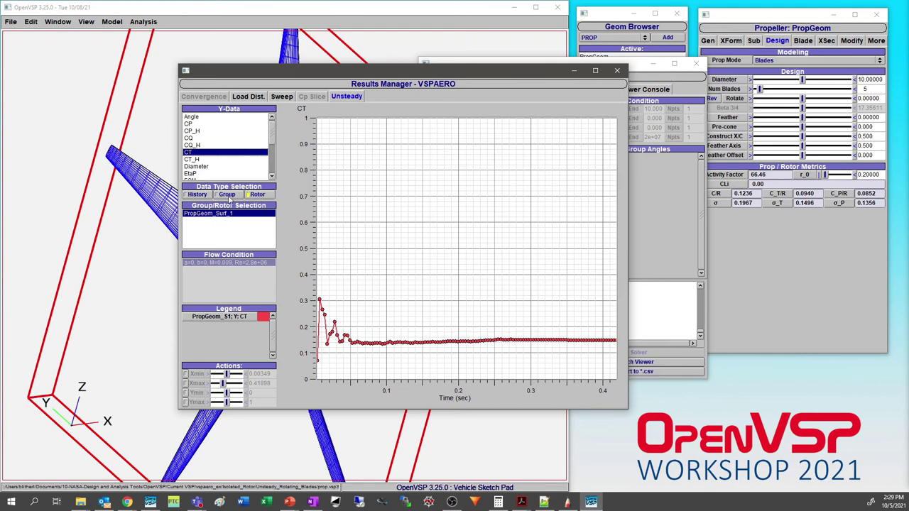
# Step: Switch the unsteady data to History and look through the force and moment coefficients from CFx to CMy
pyautogui.click(202, 198)
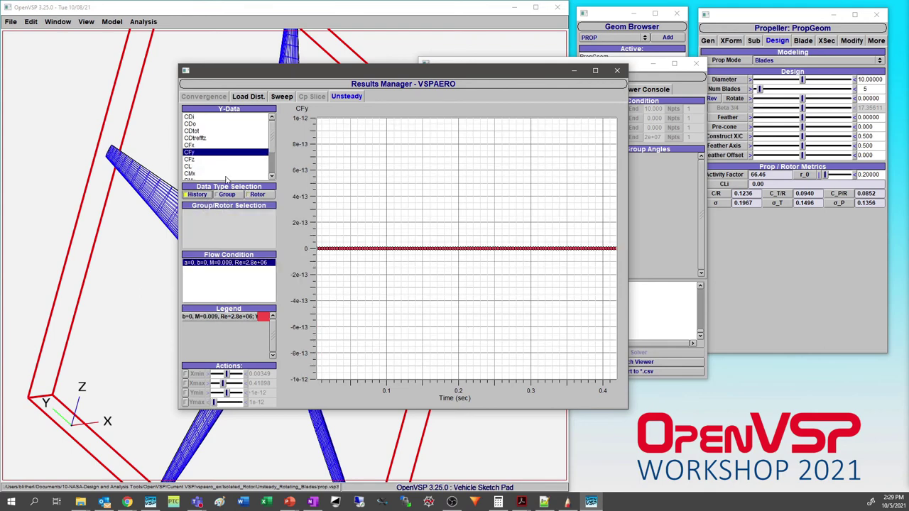
pyautogui.click(272, 145)
pyautogui.scroll(-1, 272, 144)
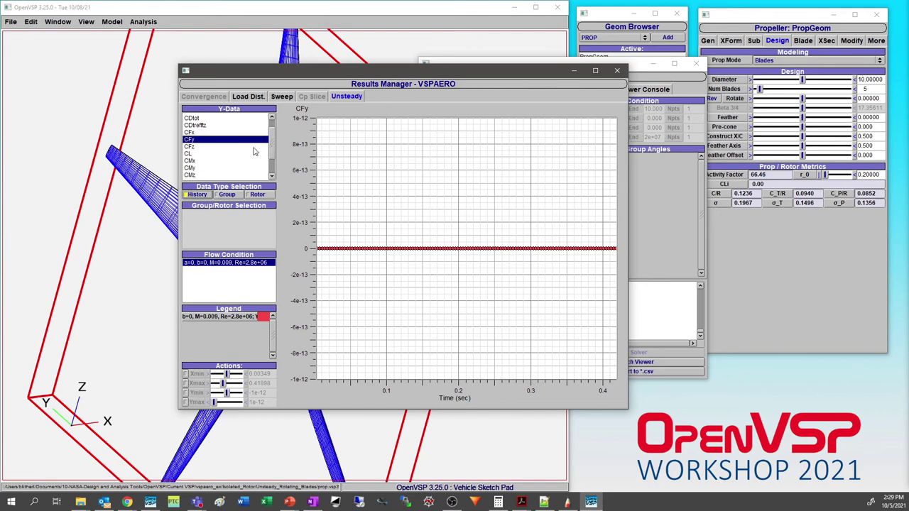
pyautogui.click(194, 133)
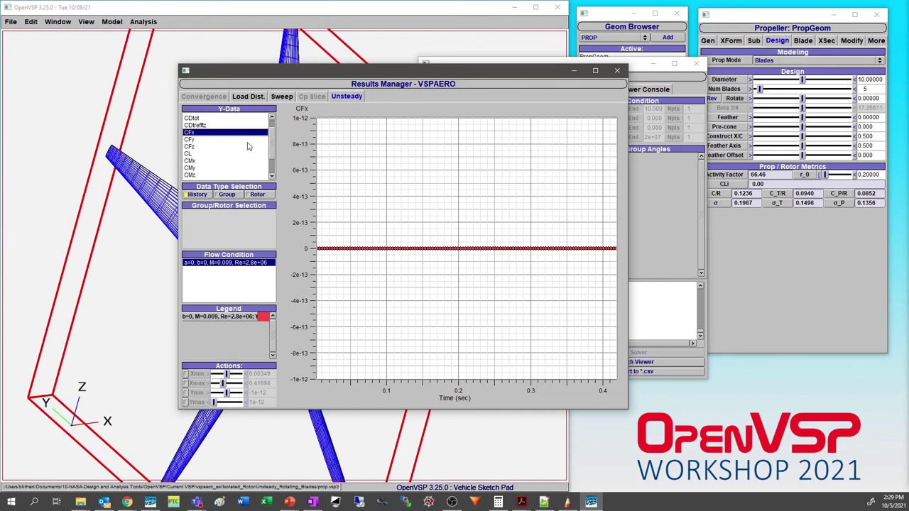
pyautogui.press('Down')
pyautogui.press('Down')
pyautogui.press('Down')
pyautogui.press('Down')
pyautogui.press('Down')
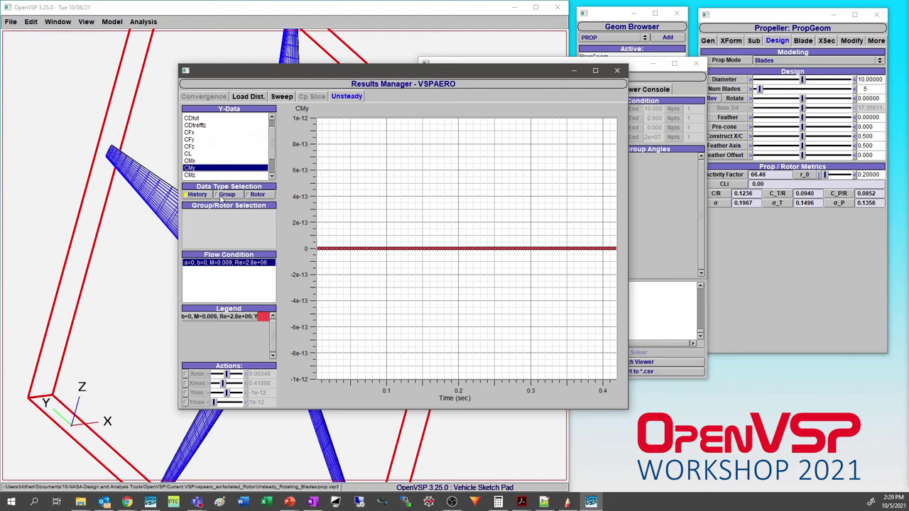
# Step: Check the unsteady group data for PropGeom_Surf_1, and plot the rotor's CQ against time
pyautogui.click(226, 195)
pyautogui.click(229, 214)
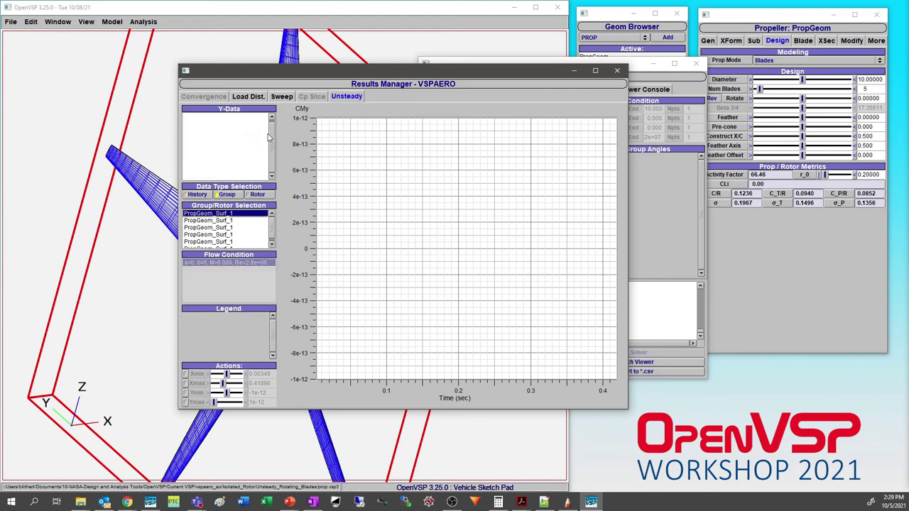
pyautogui.click(257, 194)
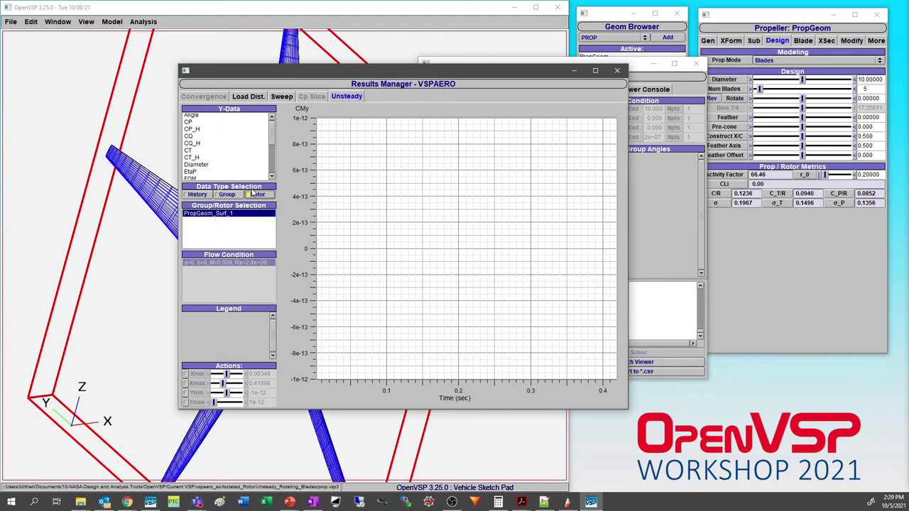
pyautogui.click(192, 136)
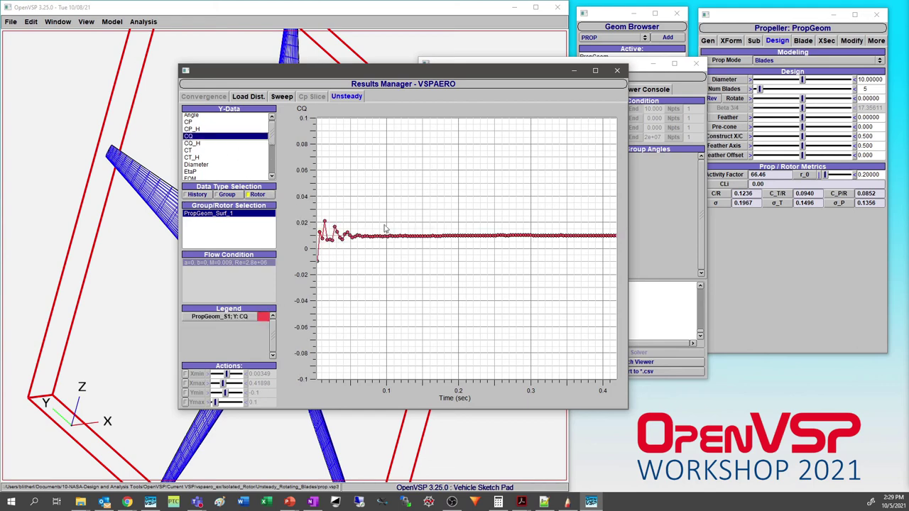
# Step: Move the Results Manager clear of the VSPAERO window and launch the viewer for the propeller solution
pyautogui.moveTo(512, 77); pyautogui.dragTo(364, 79)
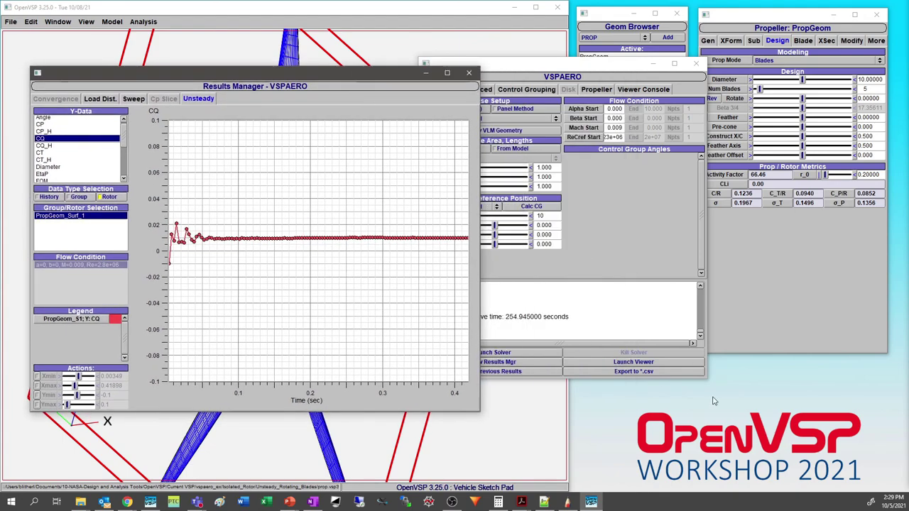
pyautogui.click(646, 364)
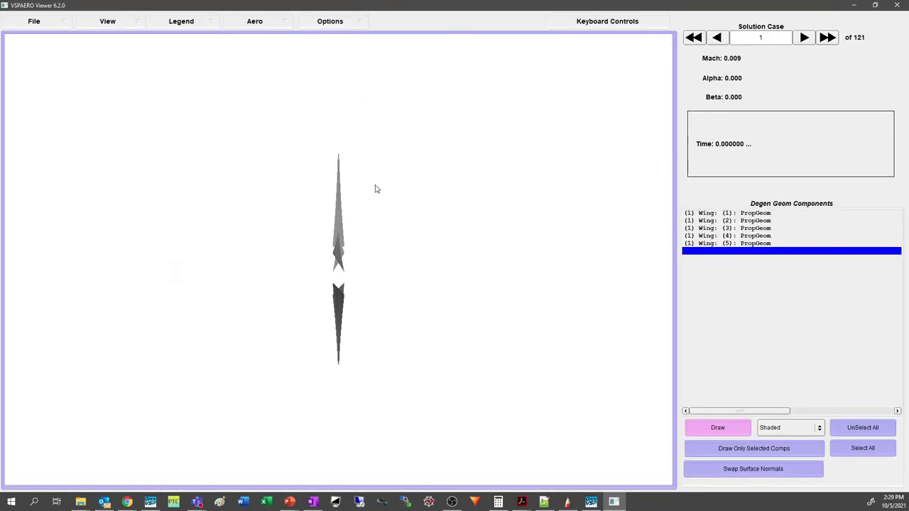
# Step: Display pressures and trailing wakes on the five propeller blades, seen from an oblique angle
pyautogui.moveTo(374, 187); pyautogui.dragTo(431, 211)
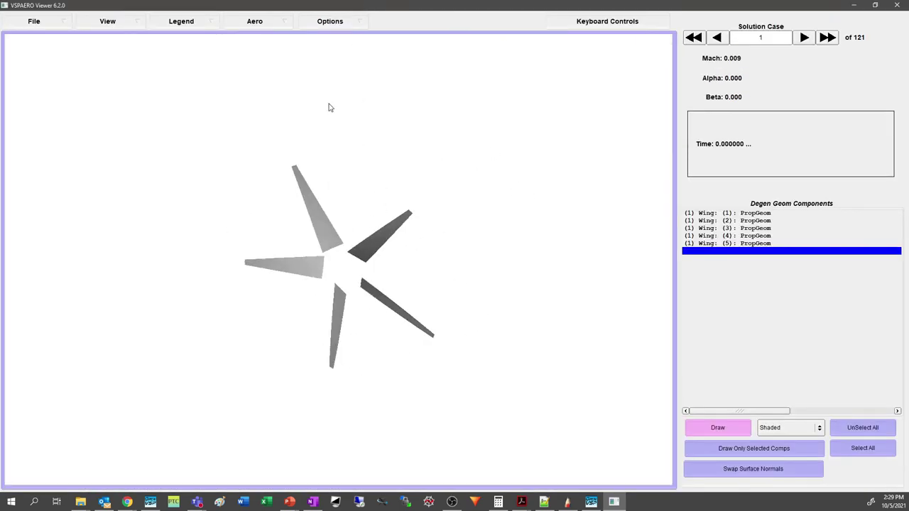
pyautogui.click(245, 22)
pyautogui.click(249, 45)
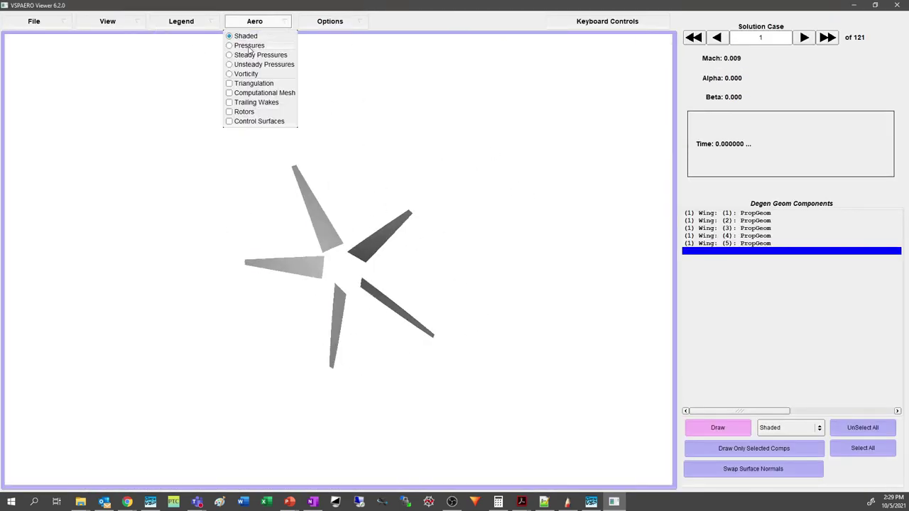
pyautogui.click(261, 25)
pyautogui.click(277, 103)
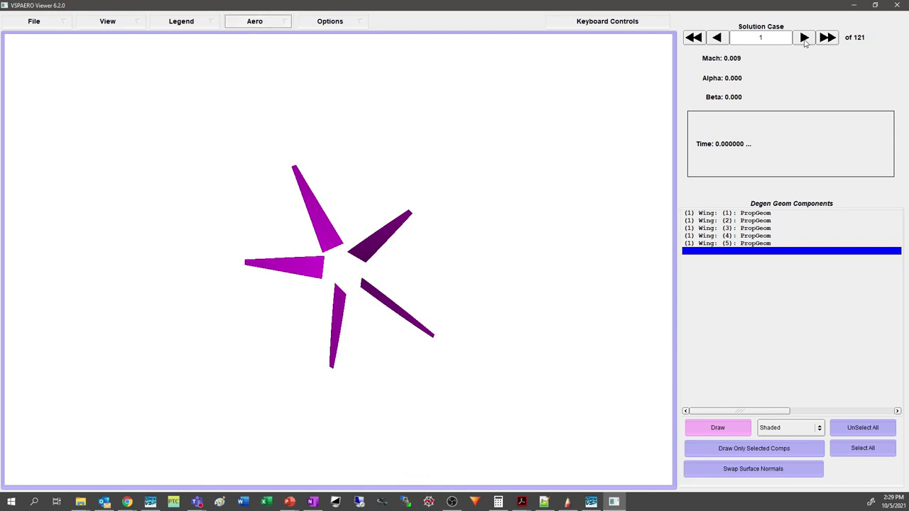
# Step: Advance through the time-step solution cases to case 121 and examine the propeller's trailing wakes from several angles
pyautogui.click(804, 40)
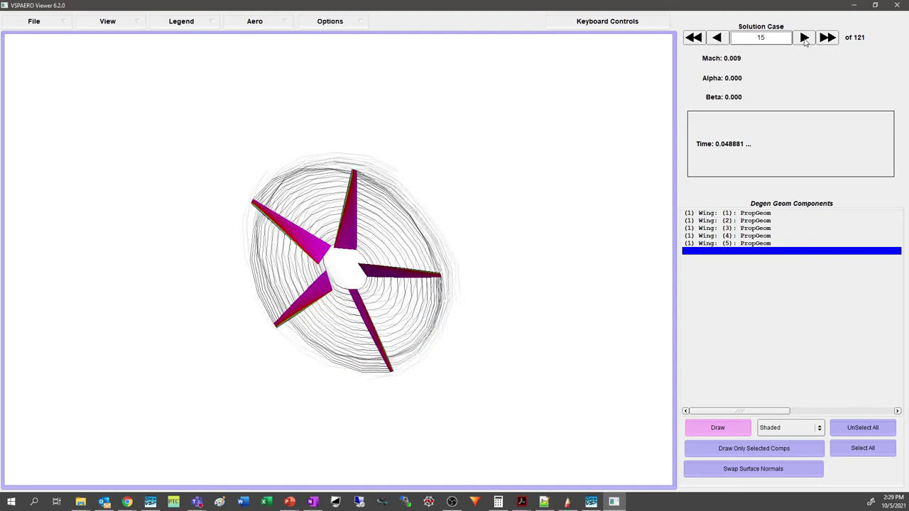
pyautogui.moveTo(538, 206); pyautogui.dragTo(424, 243)
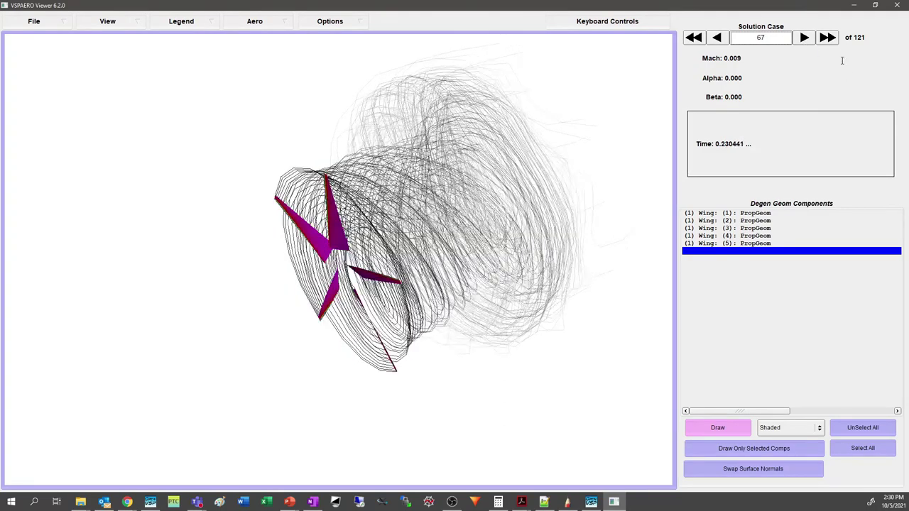
pyautogui.click(828, 39)
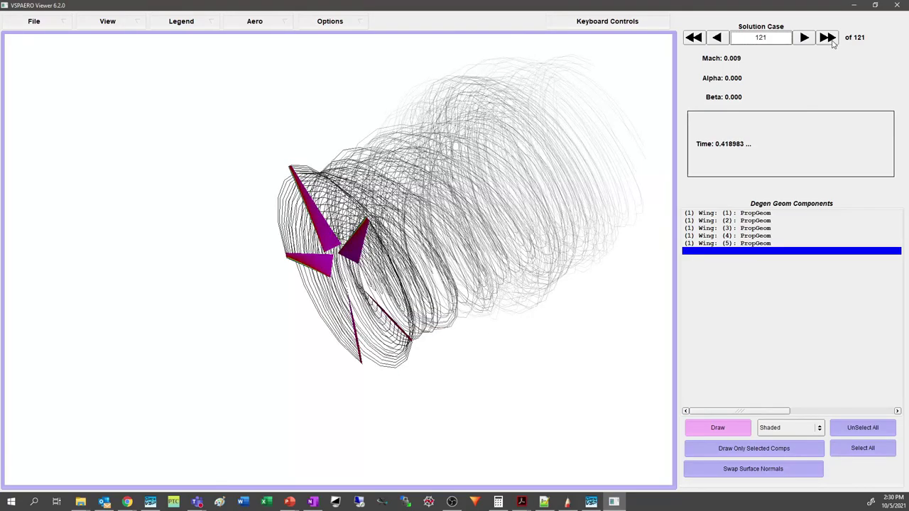
pyautogui.moveTo(515, 152); pyautogui.dragTo(218, 236)
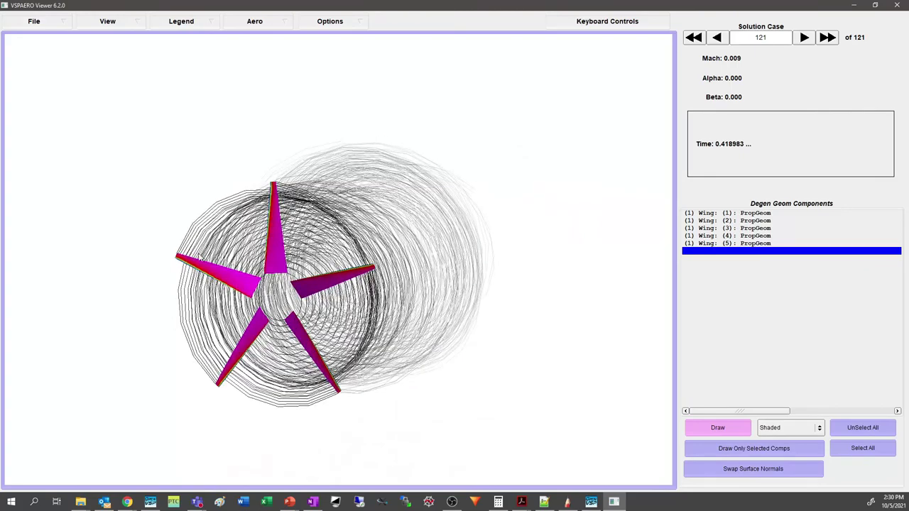
pyautogui.moveTo(419, 197); pyautogui.dragTo(374, 183)
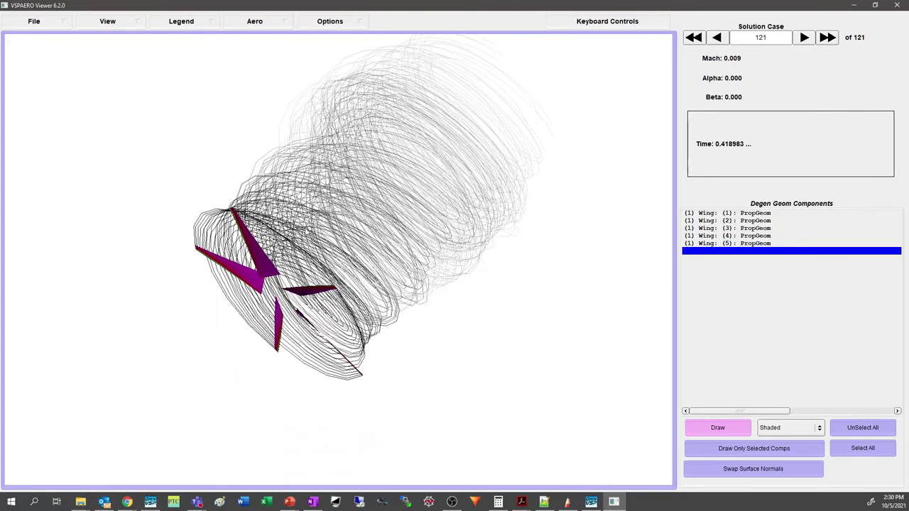
pyautogui.moveTo(308, 232); pyautogui.dragTo(352, 196)
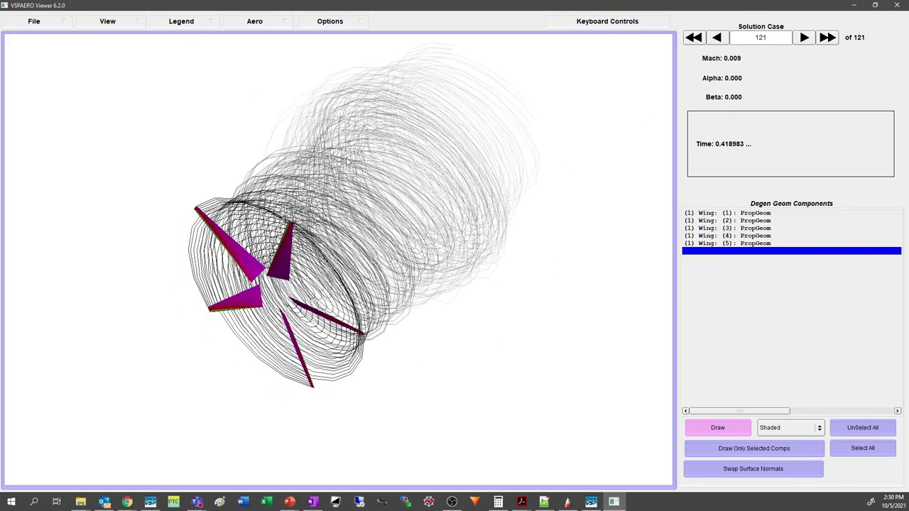
pyautogui.moveTo(347, 162); pyautogui.dragTo(430, 209)
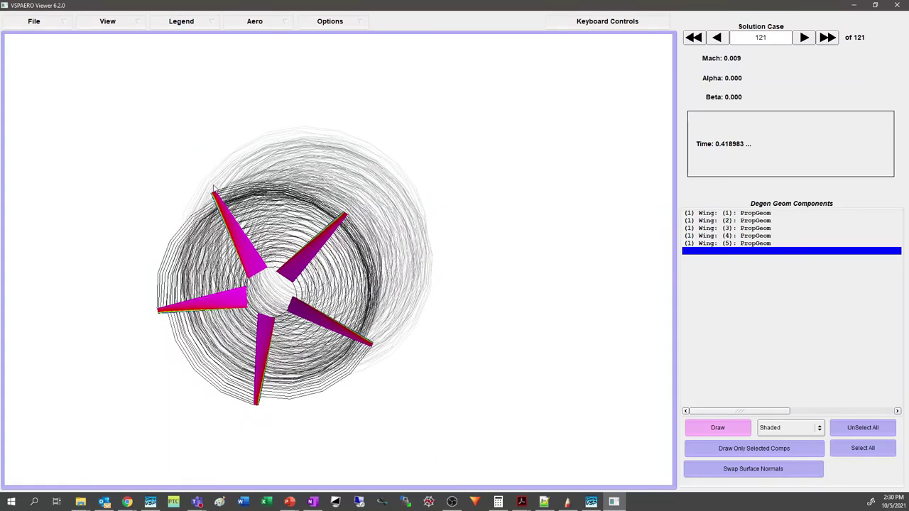